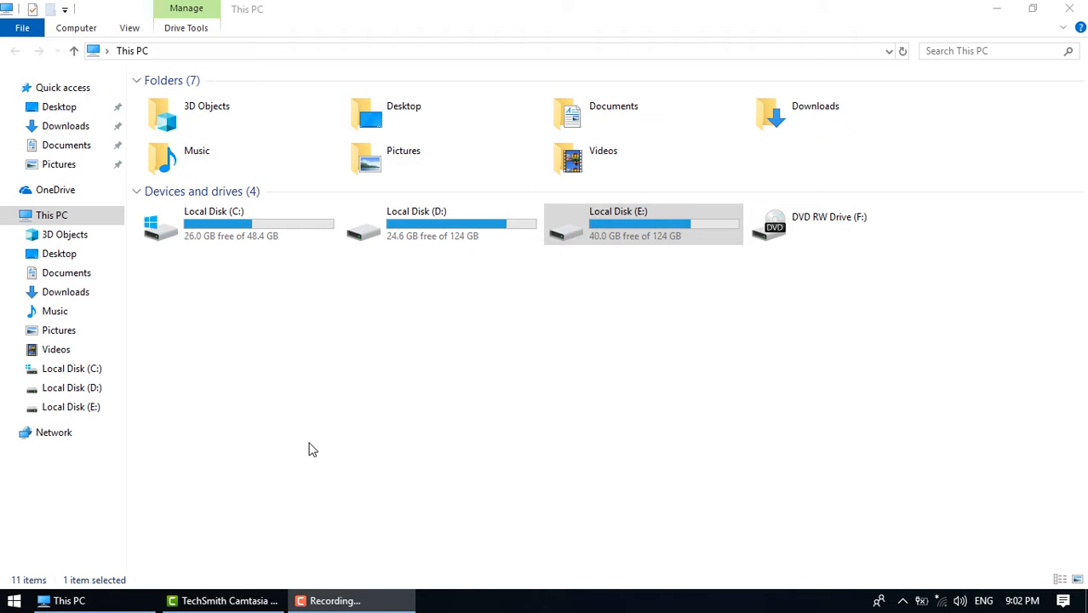
# Open a blank Notepad document.
pyautogui.press('super+r')
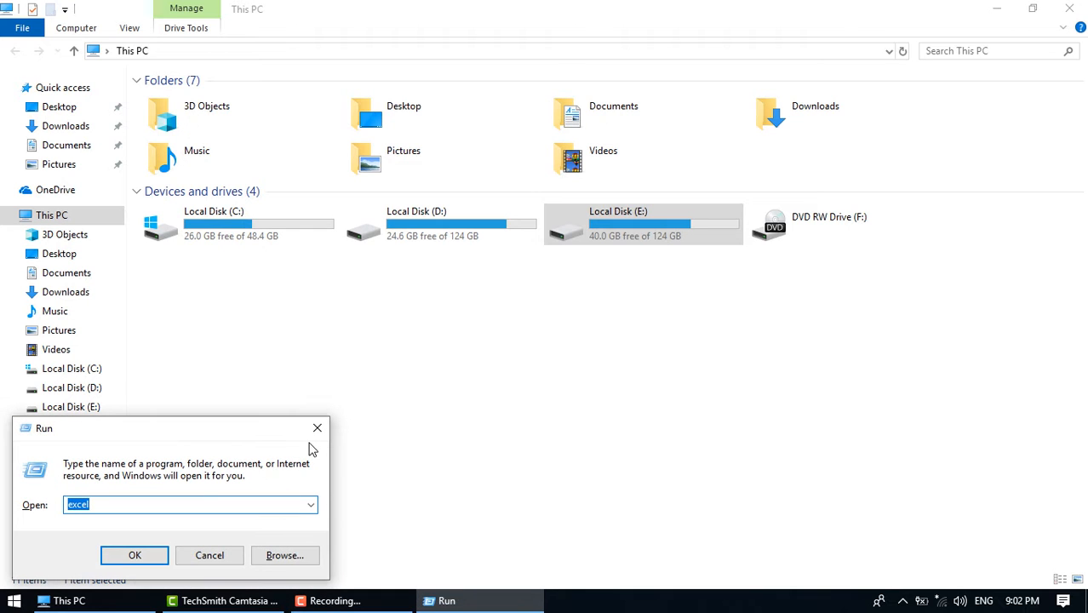
pyautogui.write('ntoepad')
pyautogui.press('Return')
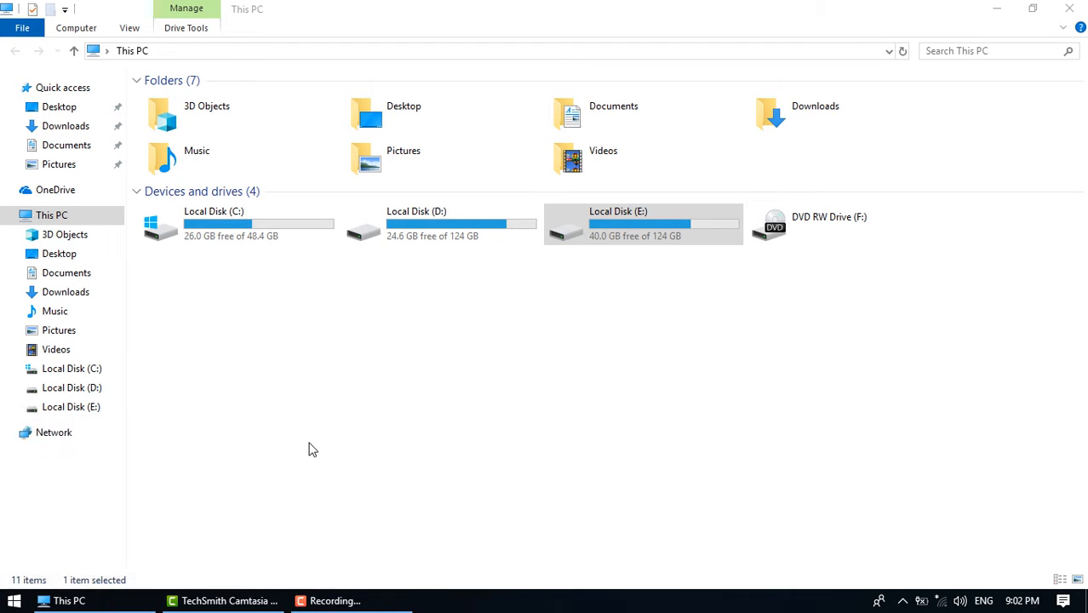
pyautogui.press('Return')
pyautogui.write('notepad')
pyautogui.press('Return')
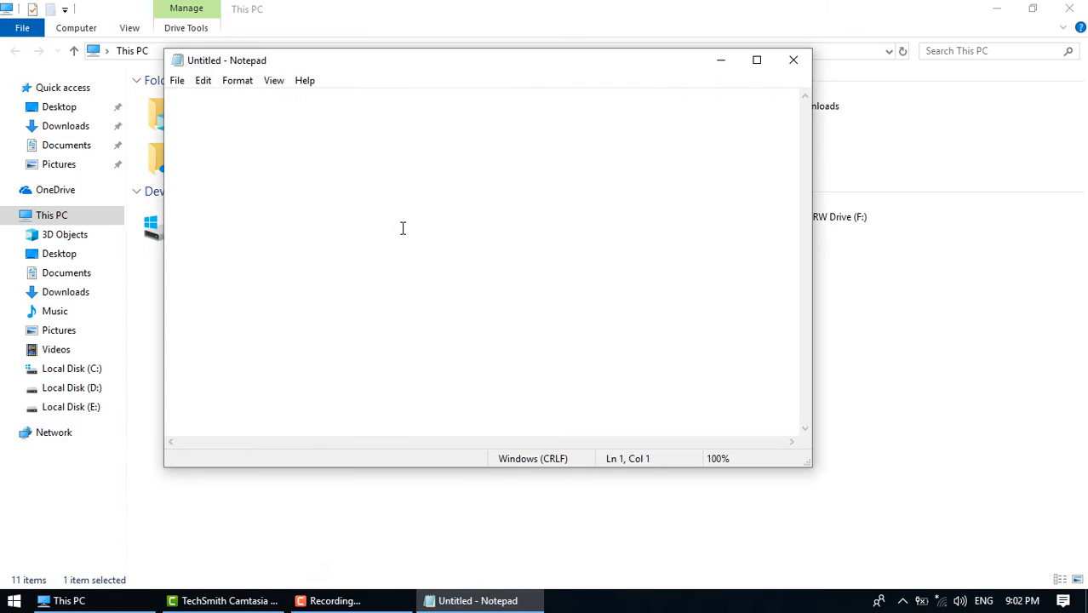
# Write the heading "five types of security" with a numbered line "1." below it, and minimize Notepad.
pyautogui.write('five types of security')
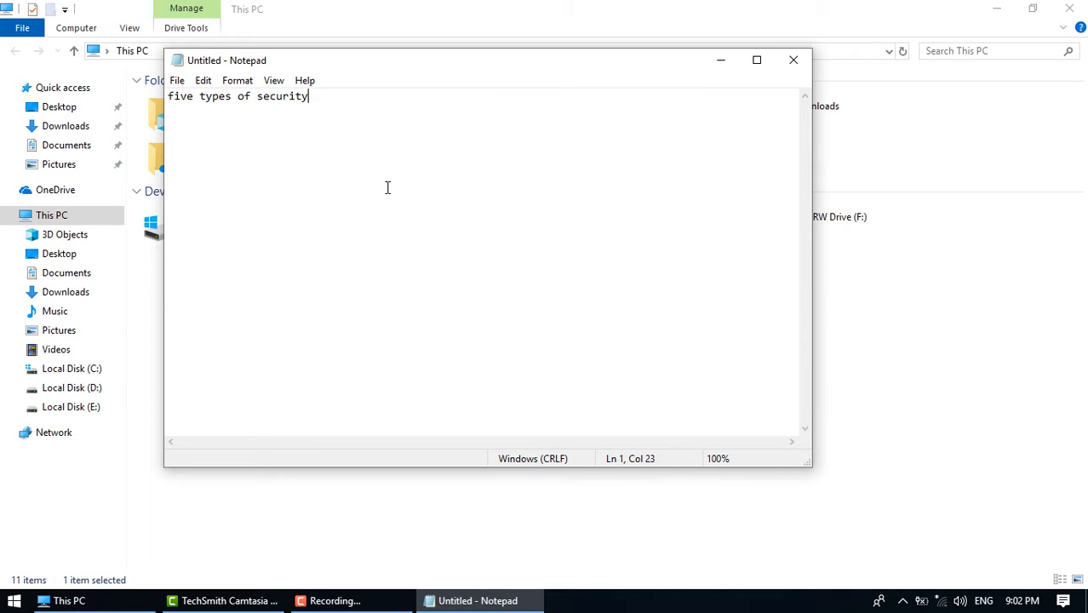
pyautogui.press('Return')
pyautogui.write('1.')
pyautogui.click(718, 63)
pyautogui.click(492, 237)
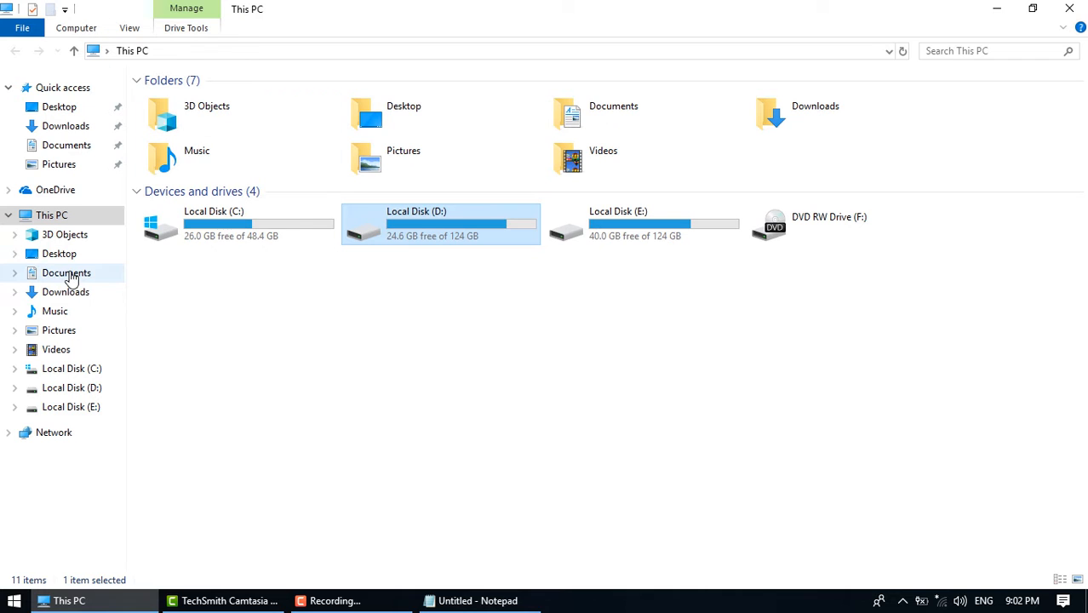
# Search for cmd and run Command Prompt as administrator.
pyautogui.rightClick(60, 216)
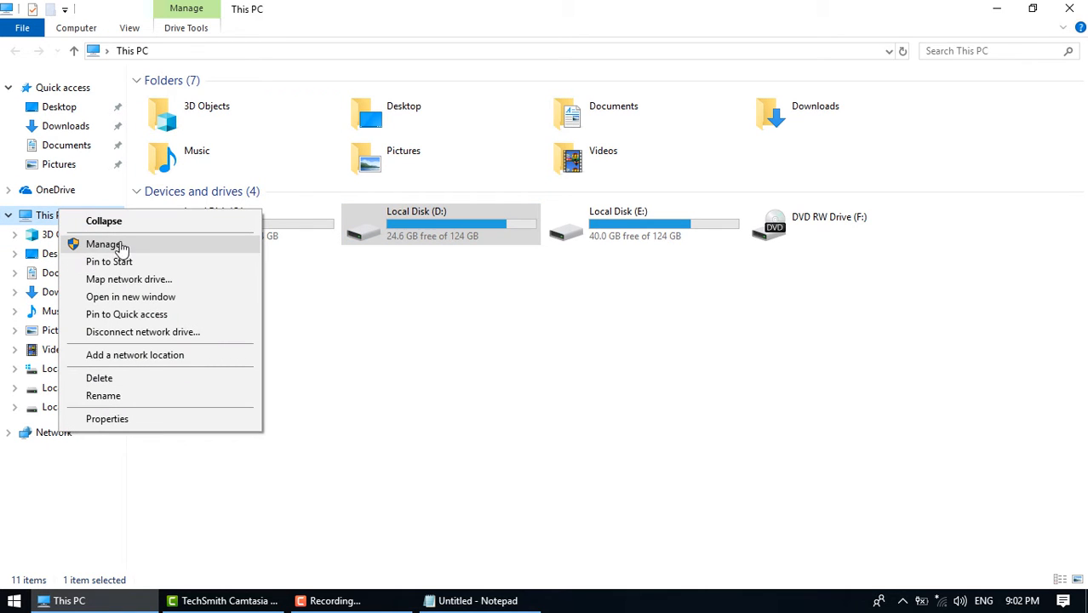
pyautogui.press('super')
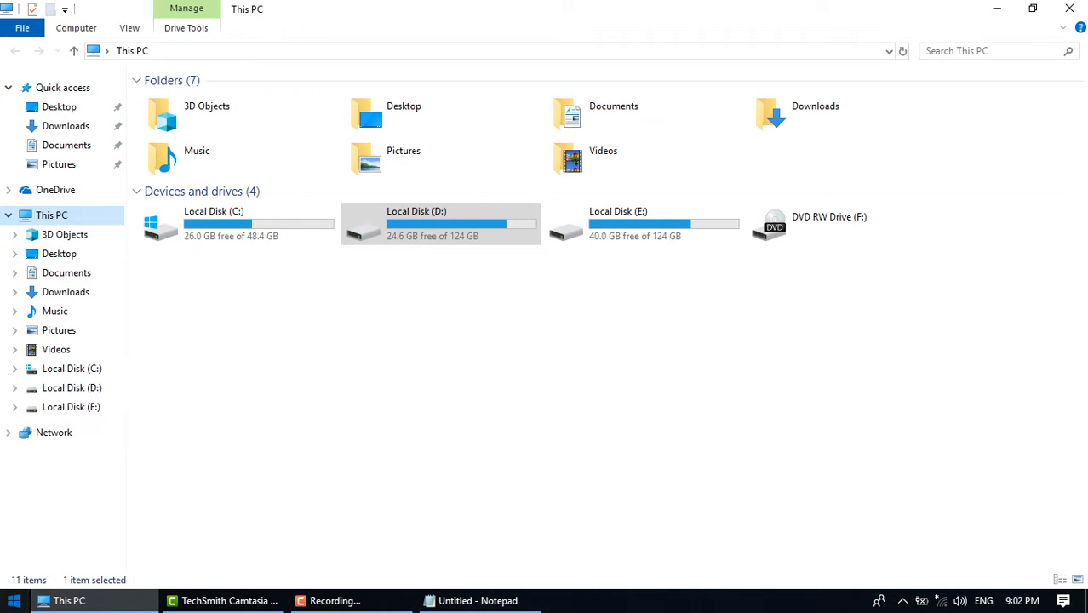
pyautogui.click(75, 600)
pyautogui.write('cmd')
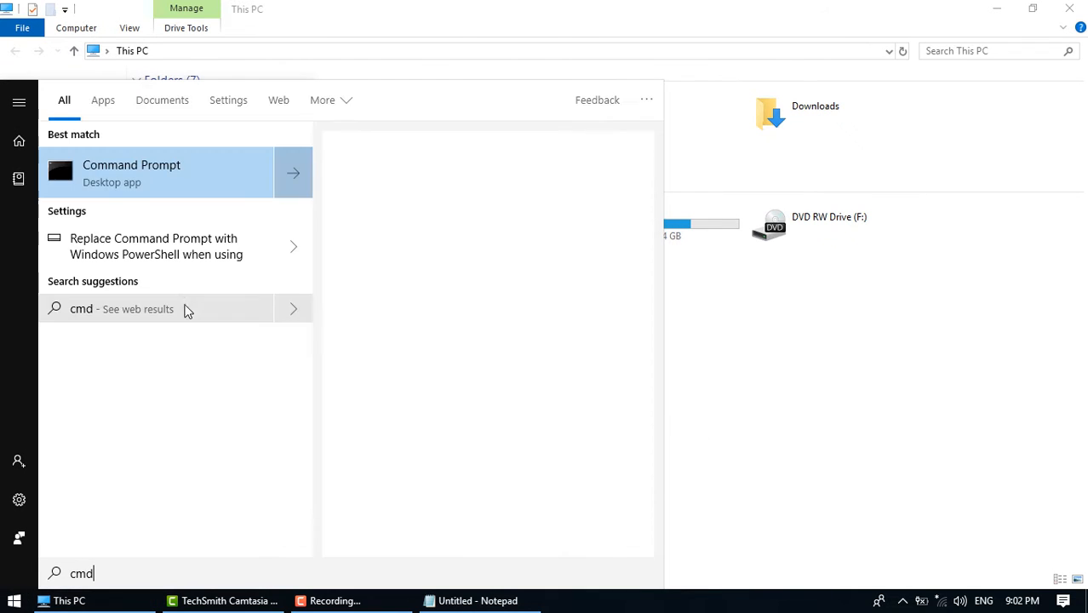
pyautogui.rightClick(130, 163)
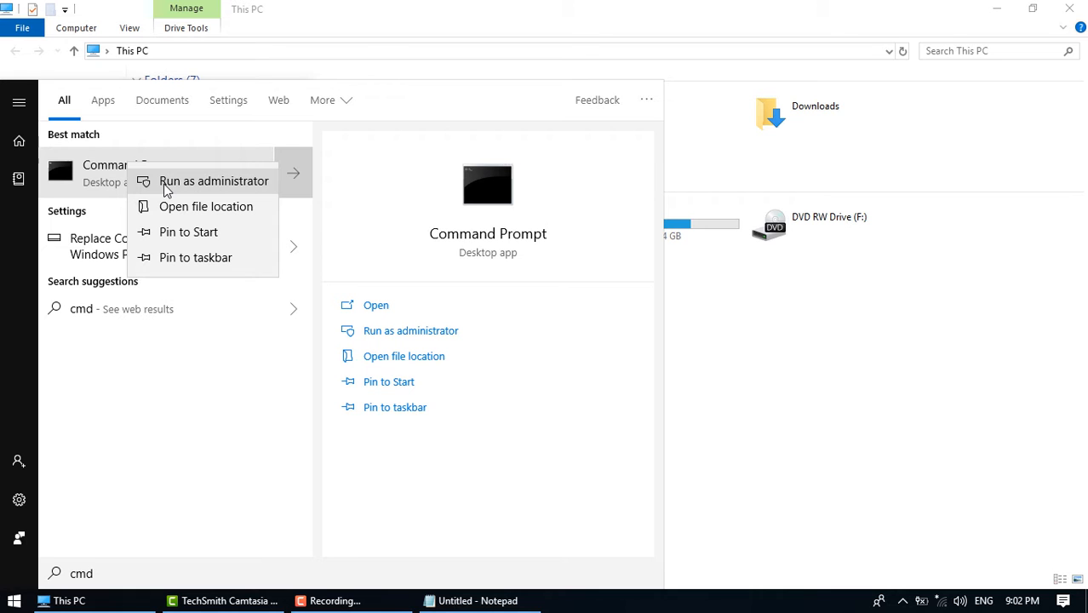
pyautogui.click(167, 189)
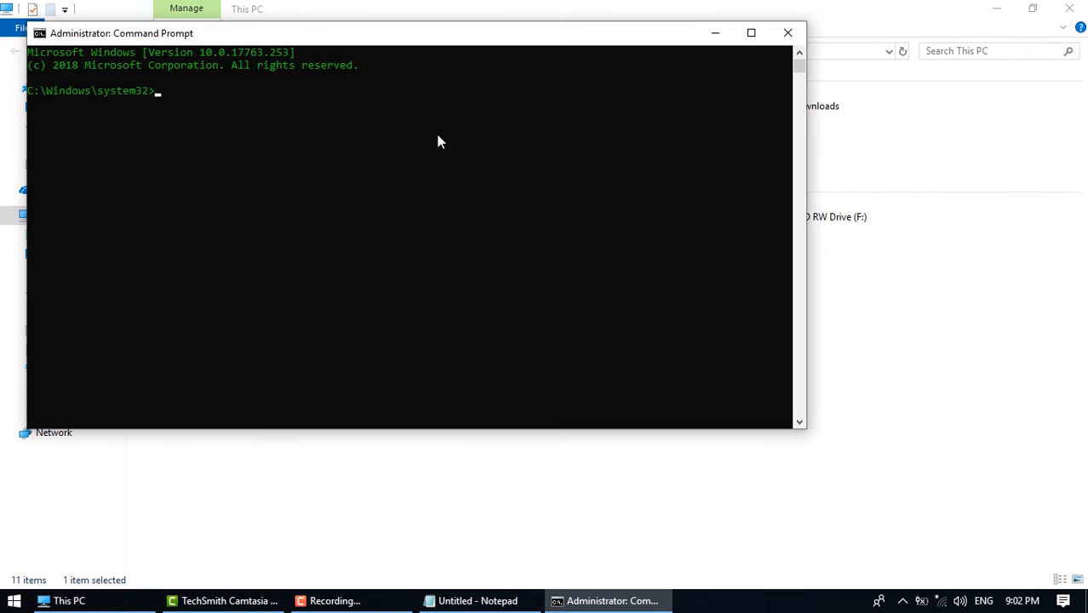
# Start the diskpart utility in the administrator Command Prompt and maximize the console window.
pyautogui.moveTo(436, 44); pyautogui.dragTo(530, 304)
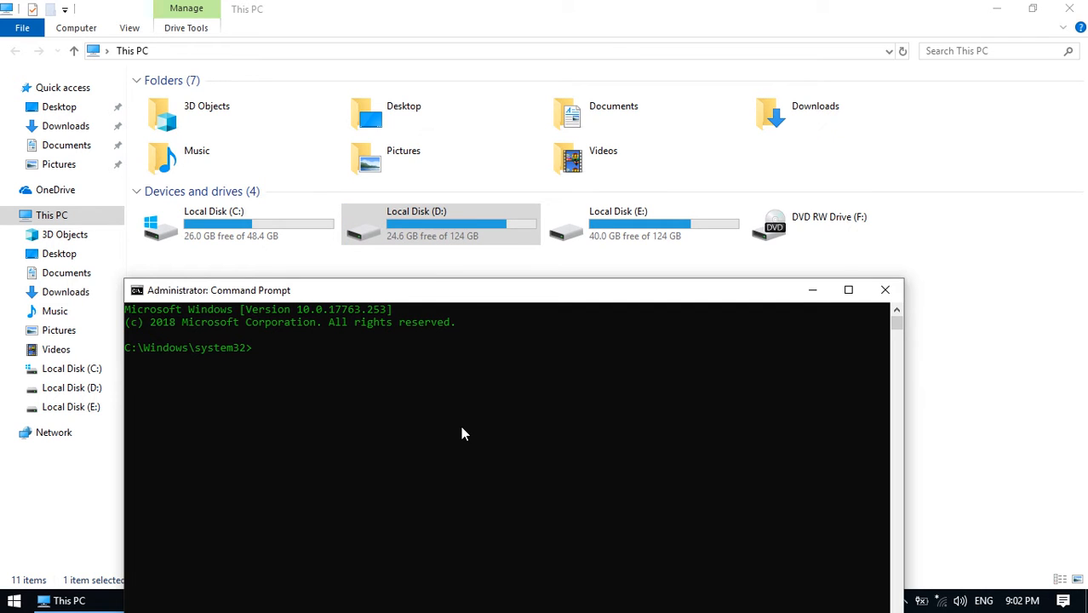
pyautogui.write('diskaprt')
pyautogui.press('Return')
pyautogui.write('dis')
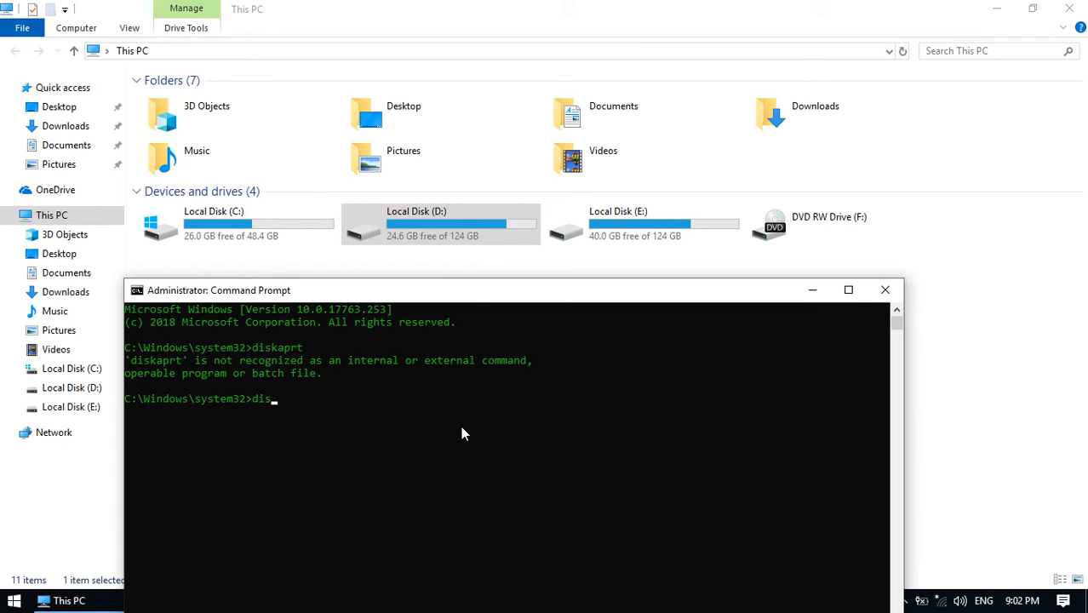
pyautogui.write('kpart')
pyautogui.press('Return')
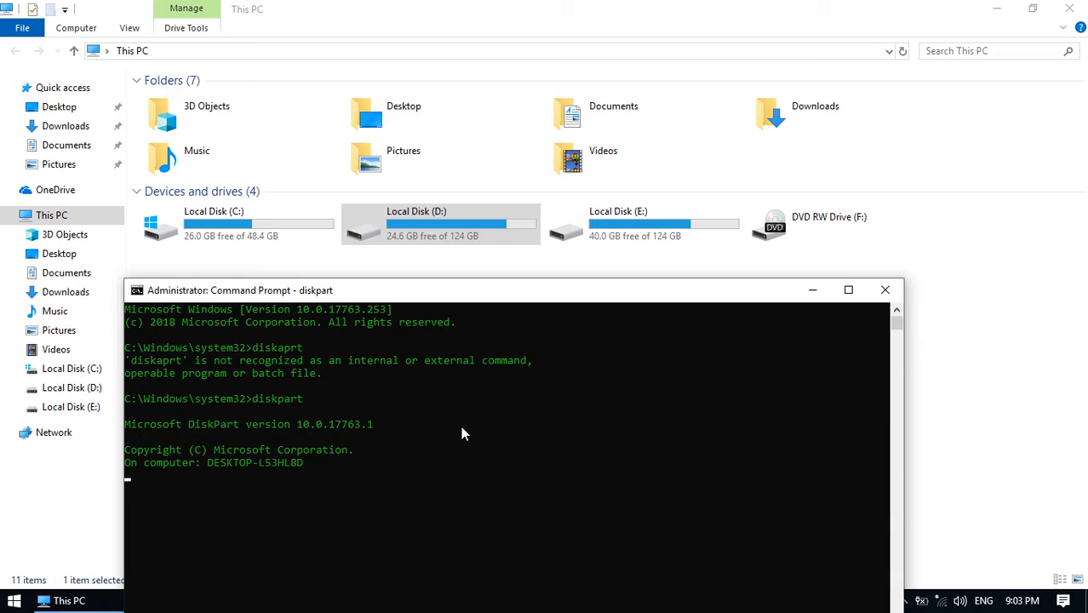
pyautogui.doubleClick(513, 292)
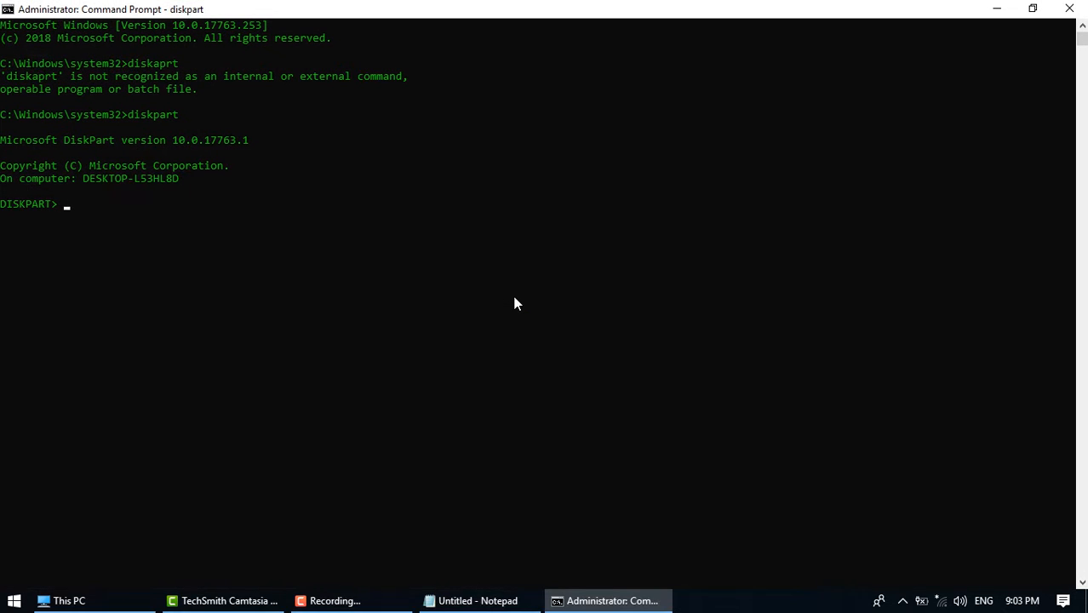
# List all volumes in DiskPart with "list volume", keeping the drives in This PC in view.
pyautogui.write('list volume not list disk')
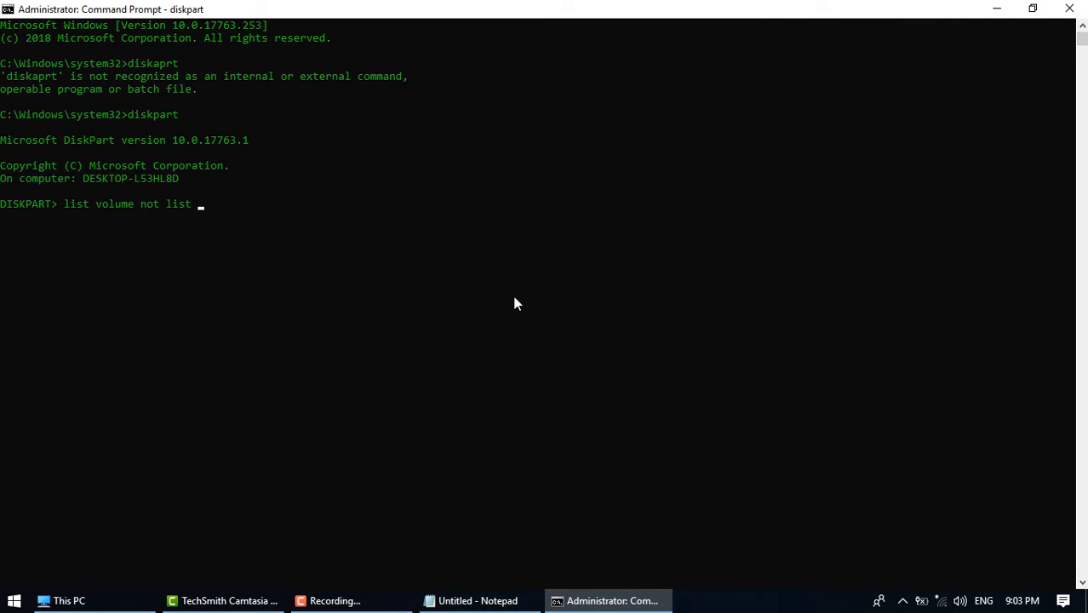
pyautogui.press('BackSpace')
pyautogui.press('BackSpace')
pyautogui.press('BackSpace')
pyautogui.press('BackSpace')
pyautogui.press('BackSpace')
pyautogui.press('BackSpace')
pyautogui.press('BackSpace')
pyautogui.press('BackSpace')
pyautogui.press('BackSpace')
pyautogui.press('BackSpace')
pyautogui.press('BackSpace')
pyautogui.press('BackSpace')
pyautogui.press('BackSpace')
pyautogui.press('BackSpace')
pyautogui.moveTo(553, 7); pyautogui.dragTo(592, 263)
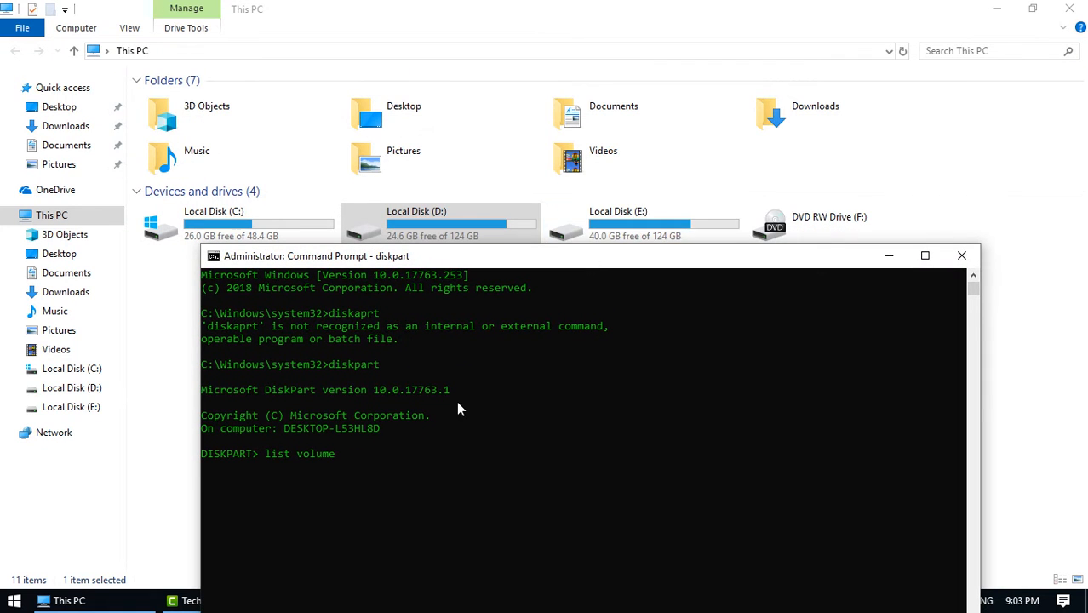
pyautogui.press('Return')
# Try to select drive D in DiskPart as "disk d" and to remove its letter d.
pyautogui.write('select')
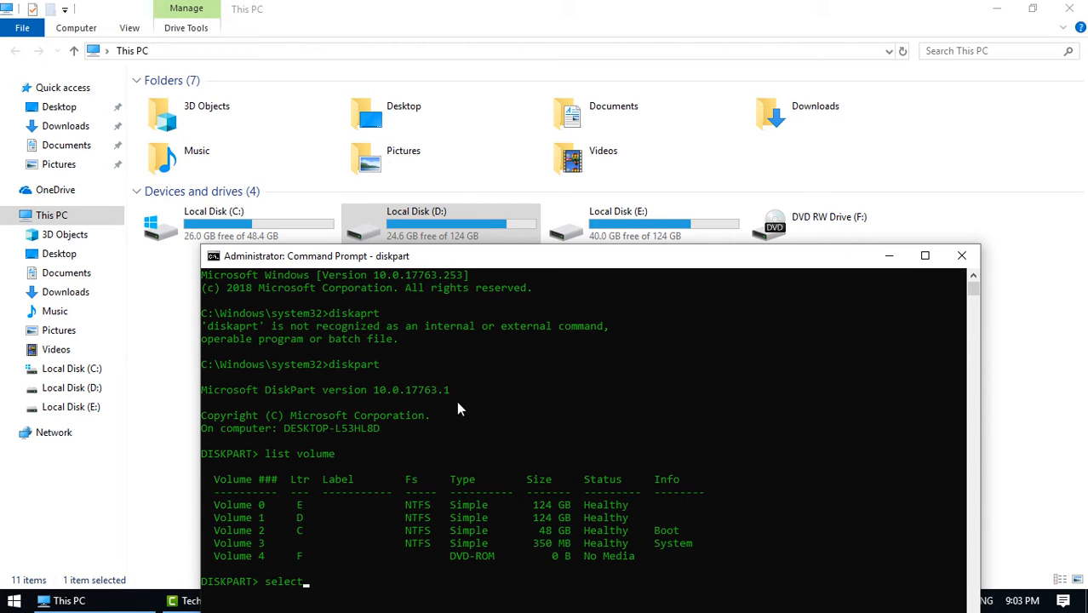
pyautogui.write(' disk d')
pyautogui.press('Return')
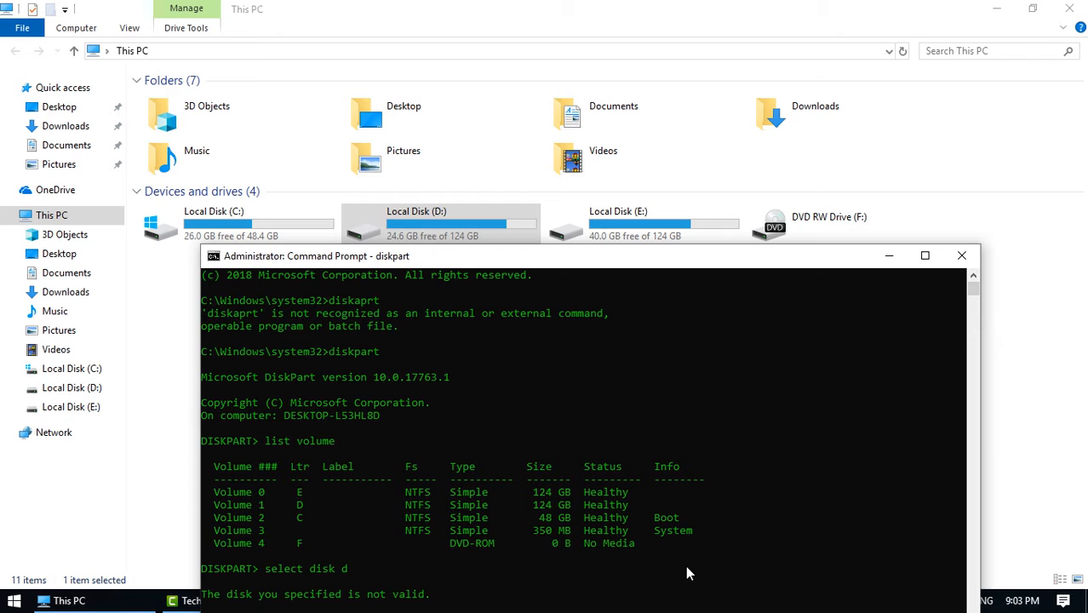
pyautogui.doubleClick(673, 257)
pyautogui.write('remove')
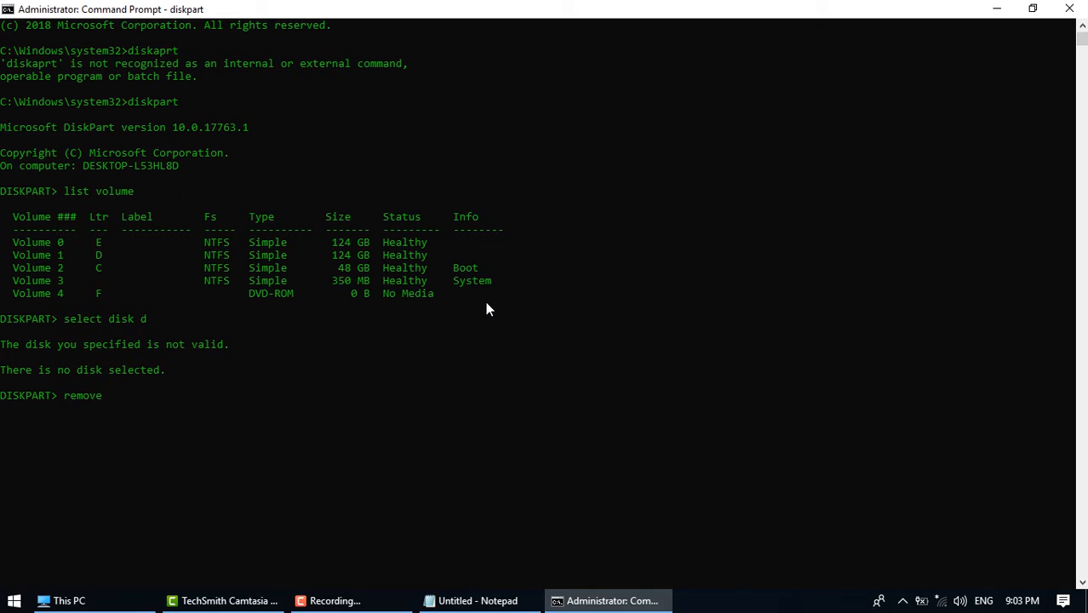
pyautogui.write(' letter d')
pyautogui.press('Return')
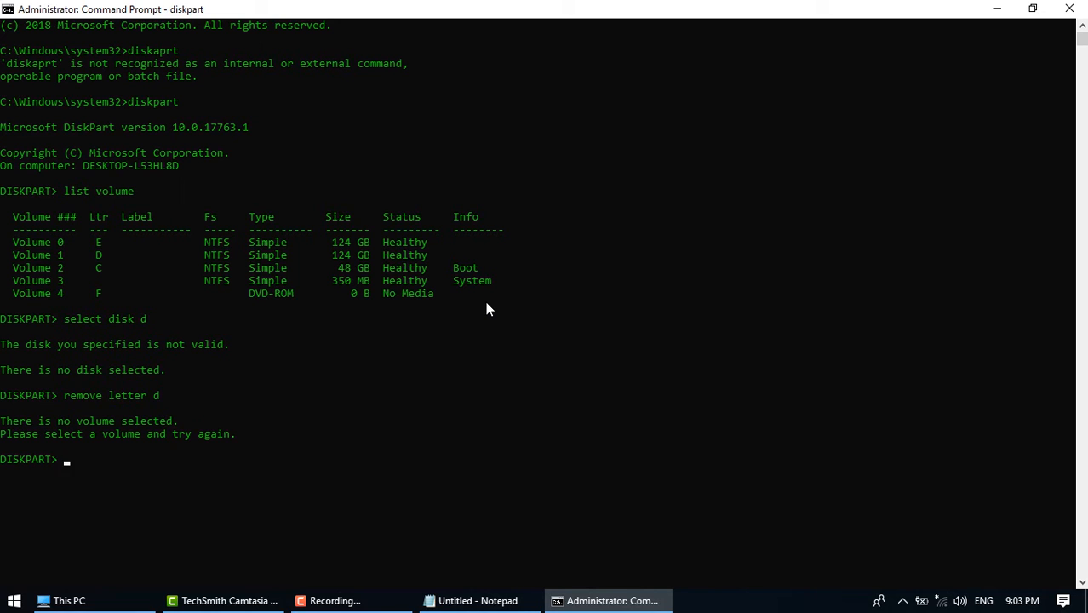
pyautogui.write('select disk')
pyautogui.write(' d')
pyautogui.press('Return')
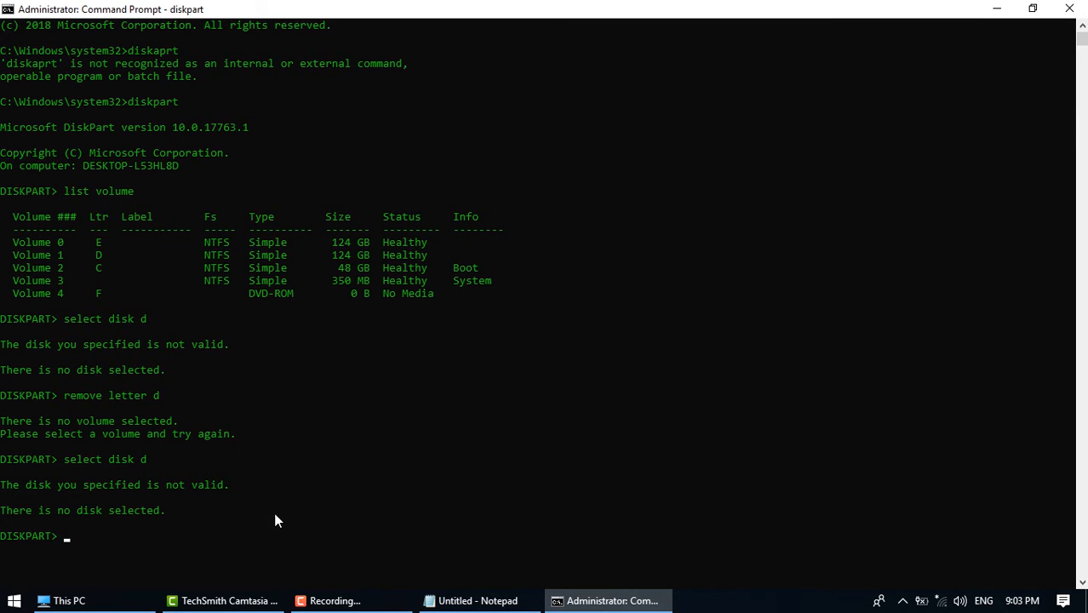
# Select volume d in DiskPart and remove its drive letter d.
pyautogui.write('select volume d')
pyautogui.press('Return')
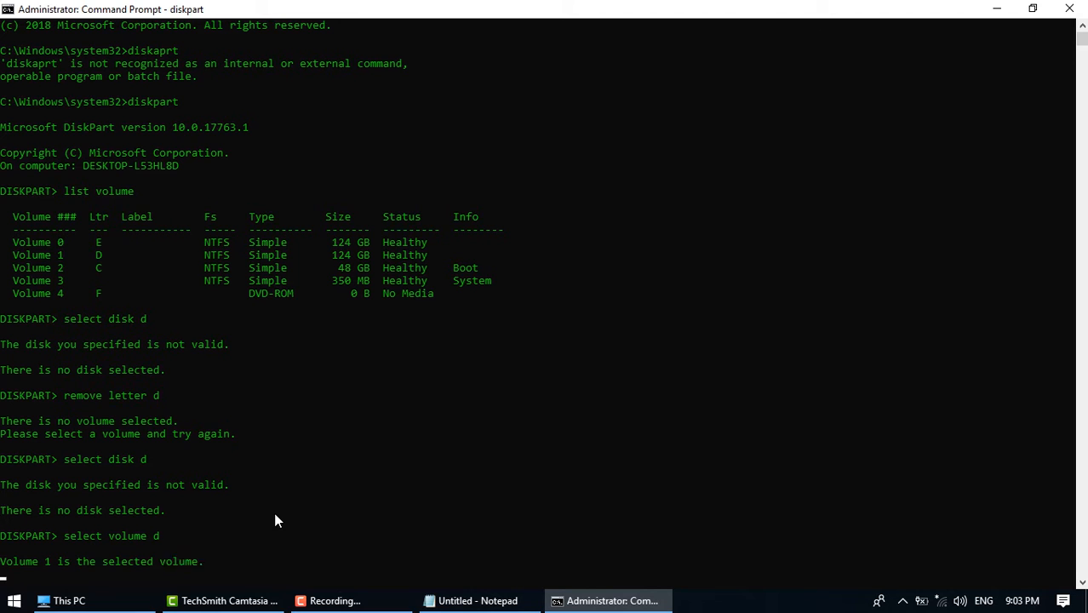
pyautogui.write('remove lett')
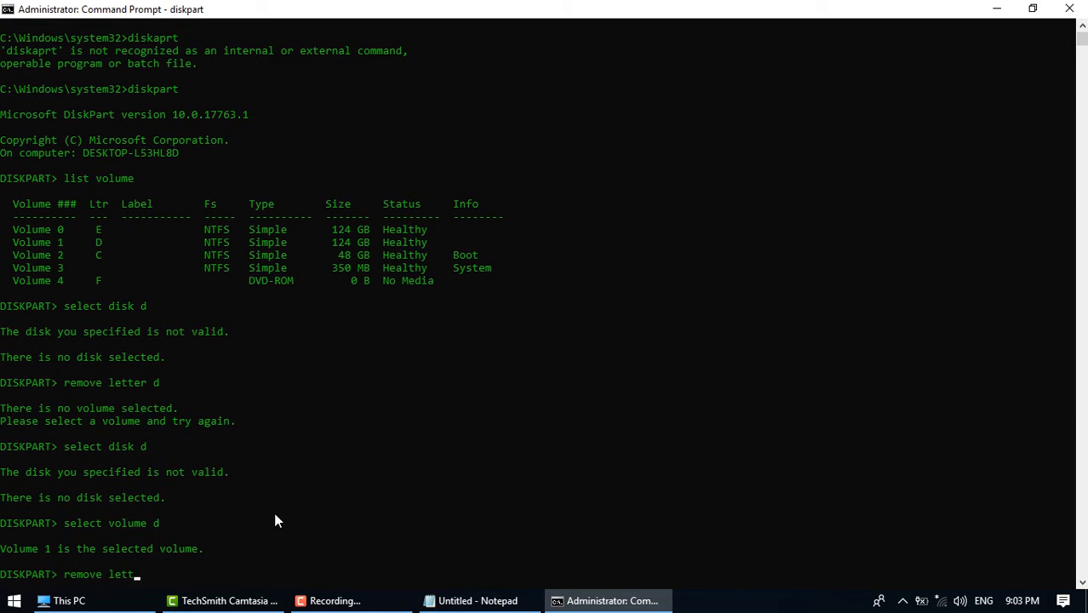
pyautogui.write('er d')
pyautogui.press('Return')
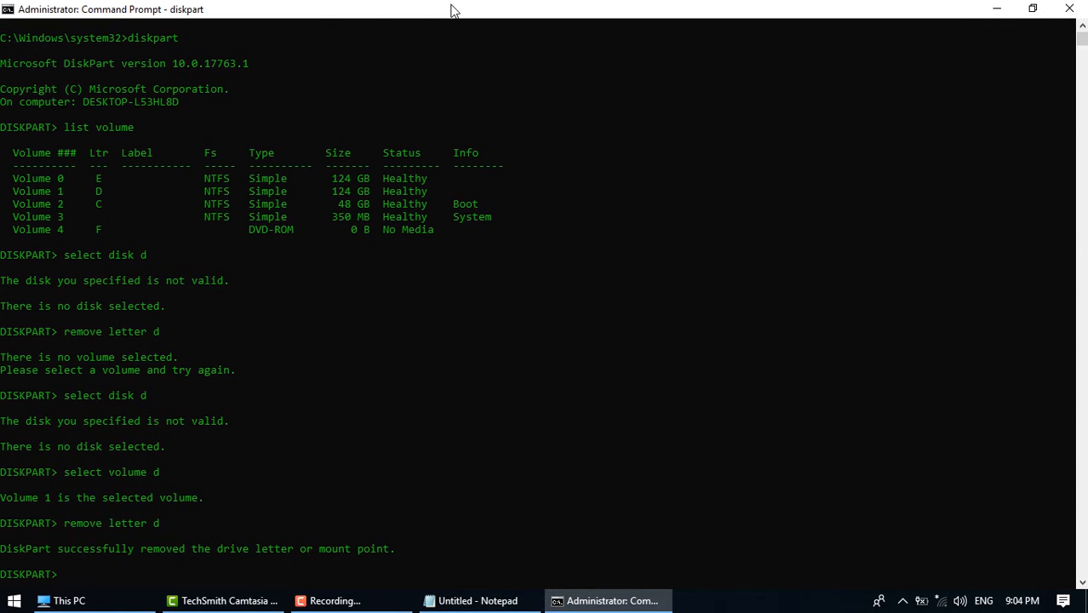
# Uncover the drives in This PC and display the list of DiskPart commands with "help".
pyautogui.moveTo(452, 5); pyautogui.dragTo(481, 247)
pyautogui.write('help')
pyautogui.press('Return')
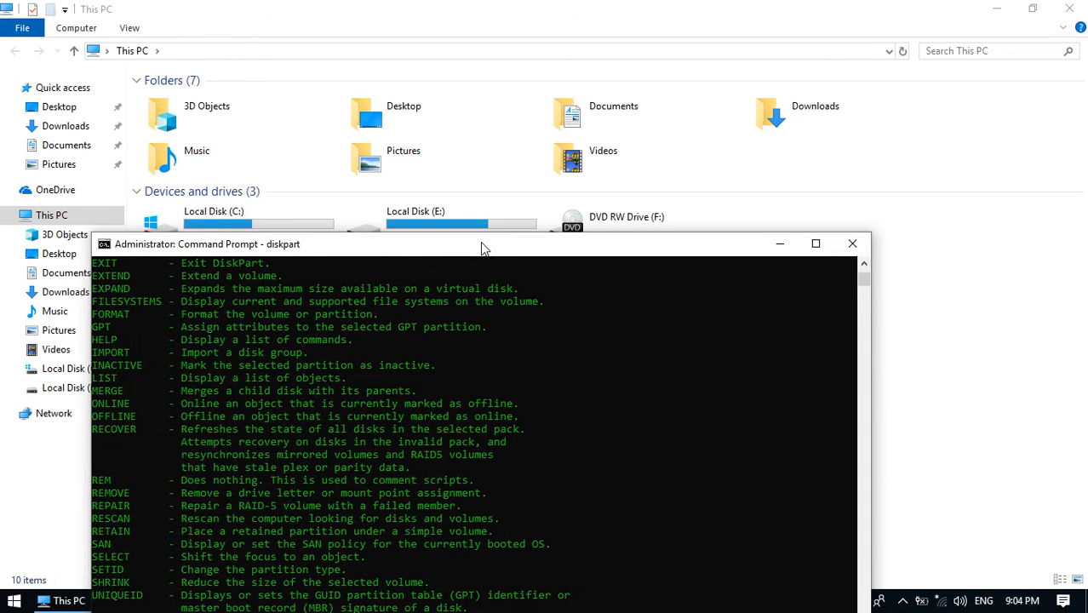
# Exit DiskPart and clear the console, leaving the drives in This PC fully uncovered.
pyautogui.write('exit')
pyautogui.press('Return')
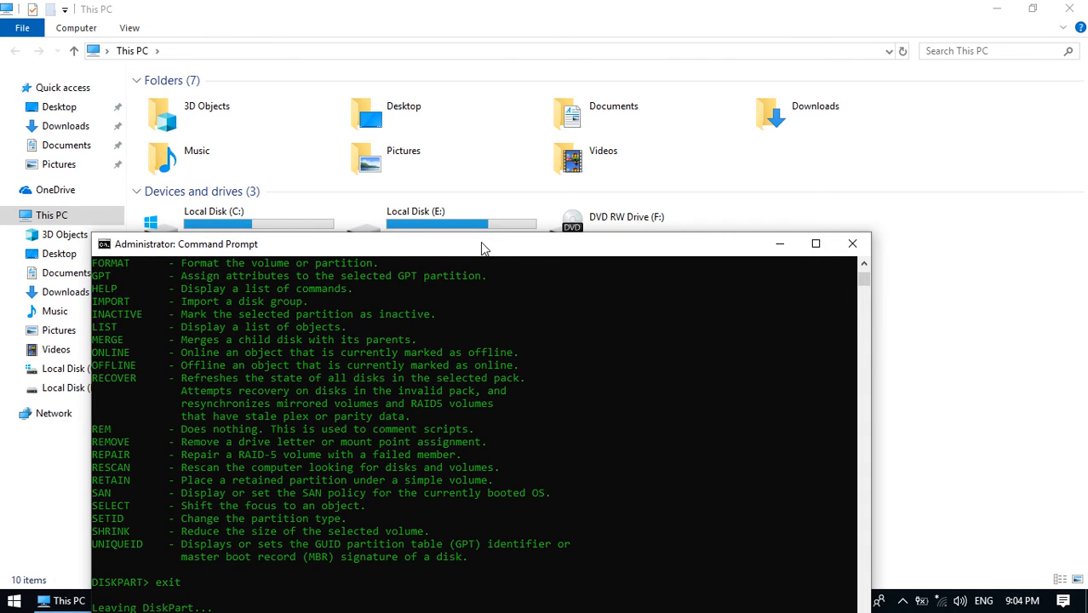
pyautogui.write('cls')
pyautogui.press('Return')
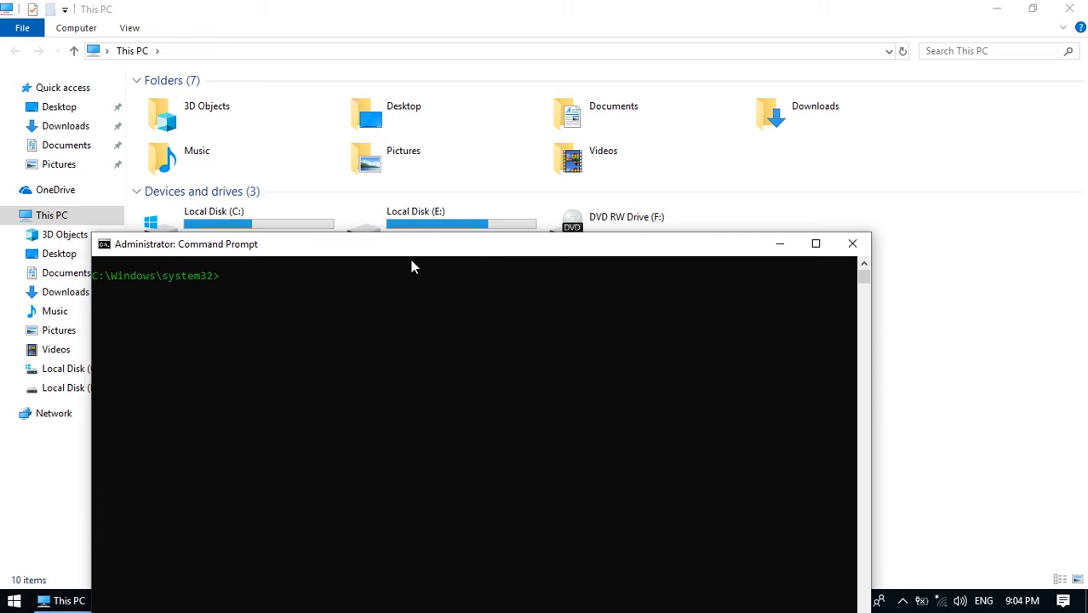
pyautogui.moveTo(411, 258); pyautogui.dragTo(430, 291)
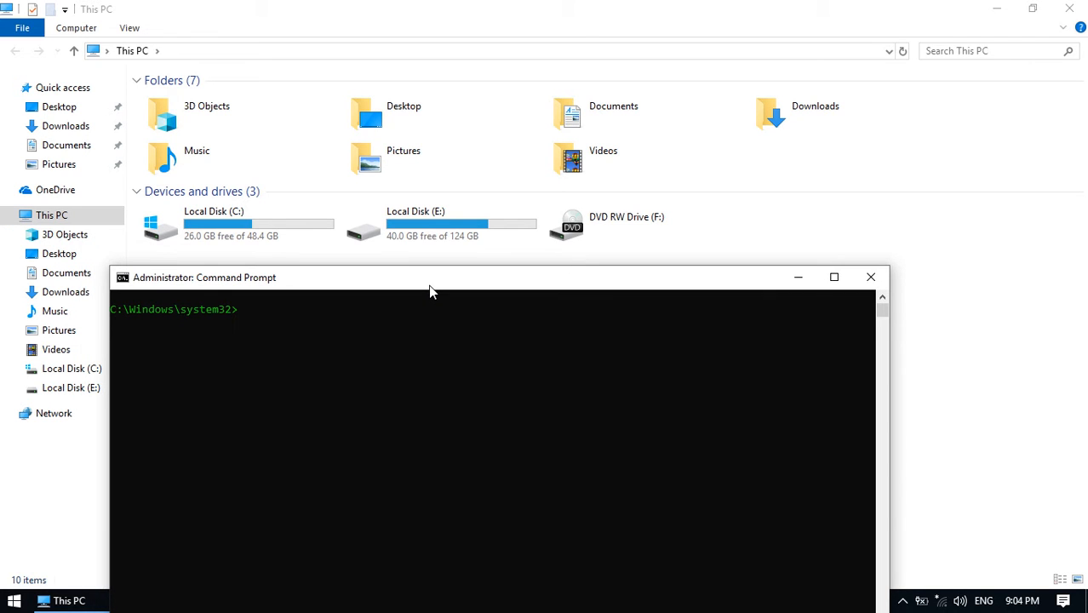
# Start diskpart again and list the volumes.
pyautogui.write('diskpart')
pyautogui.press('Return')
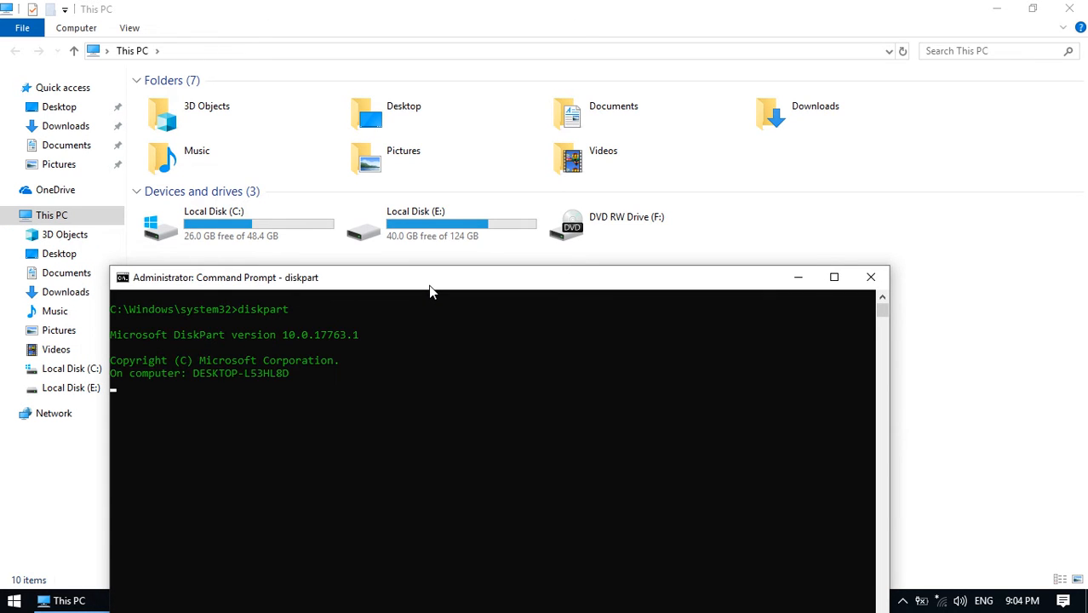
pyautogui.write('list volume')
pyautogui.press('BackSpace')
pyautogui.press('BackSpace')
pyautogui.write('me')
pyautogui.press('Return')
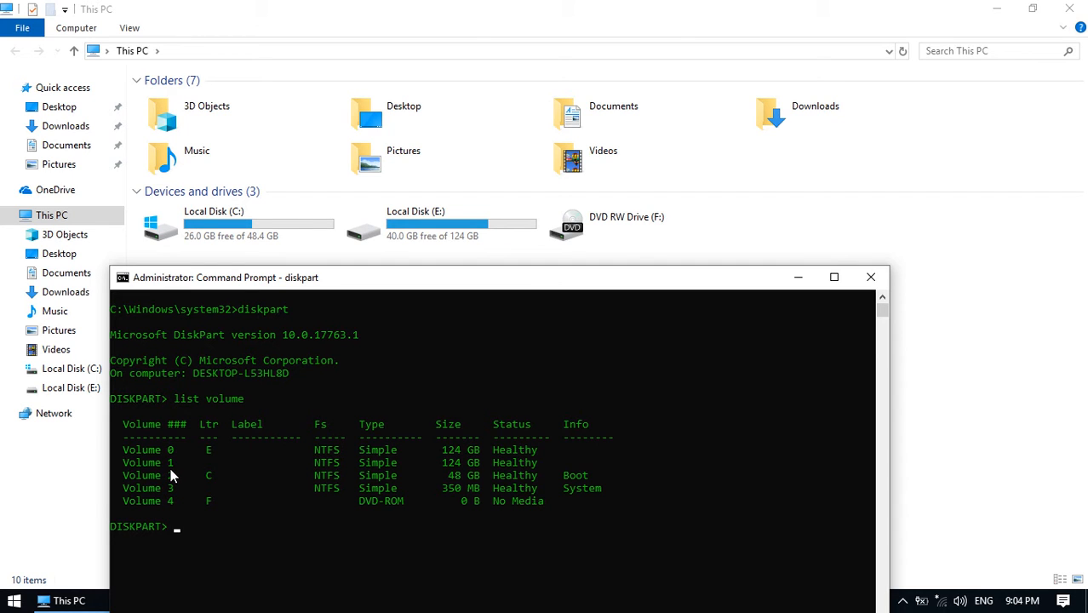
# Select volume 1 and try to assign it a letter with "assing letter e".
pyautogui.write('select disk')
pyautogui.press('BackSpace')
pyautogui.press('BackSpace')
pyautogui.press('BackSpace')
pyautogui.press('BackSpace')
pyautogui.write('volume 1')
pyautogui.press('Return')
pyautogui.write('a')
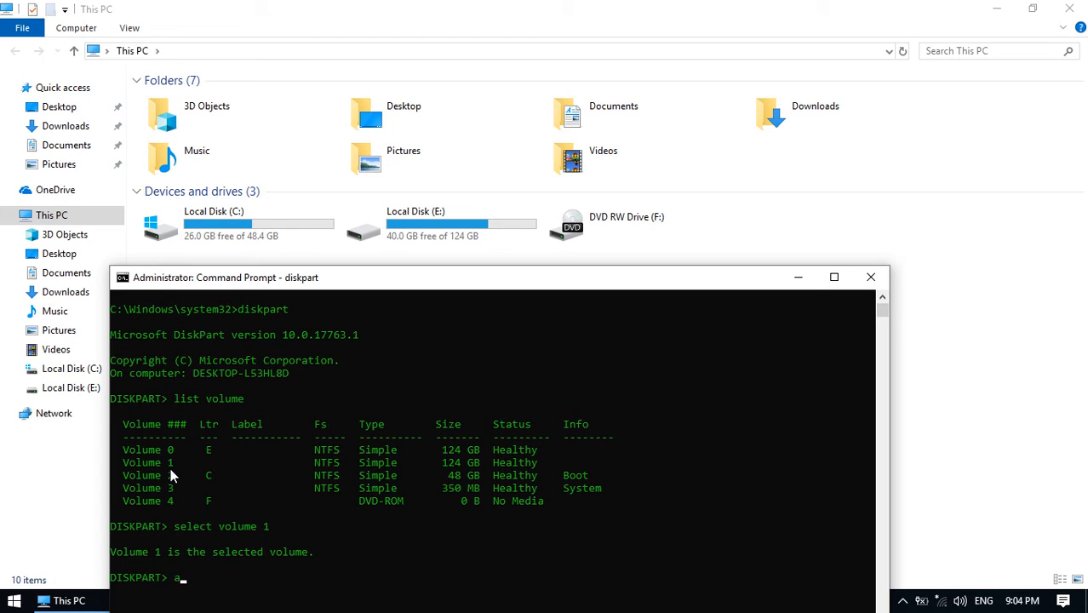
pyautogui.write('ssing letter')
pyautogui.write(' e')
pyautogui.press('Return')
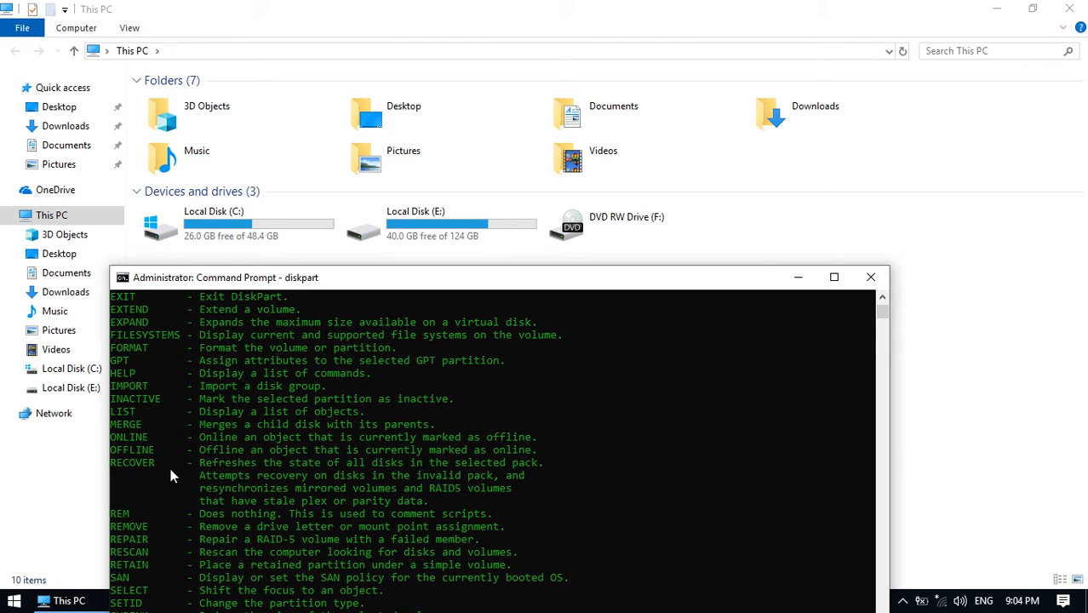
# Maximize the console window and list the DiskPart volumes again below the command help.
pyautogui.doubleClick(400, 276)
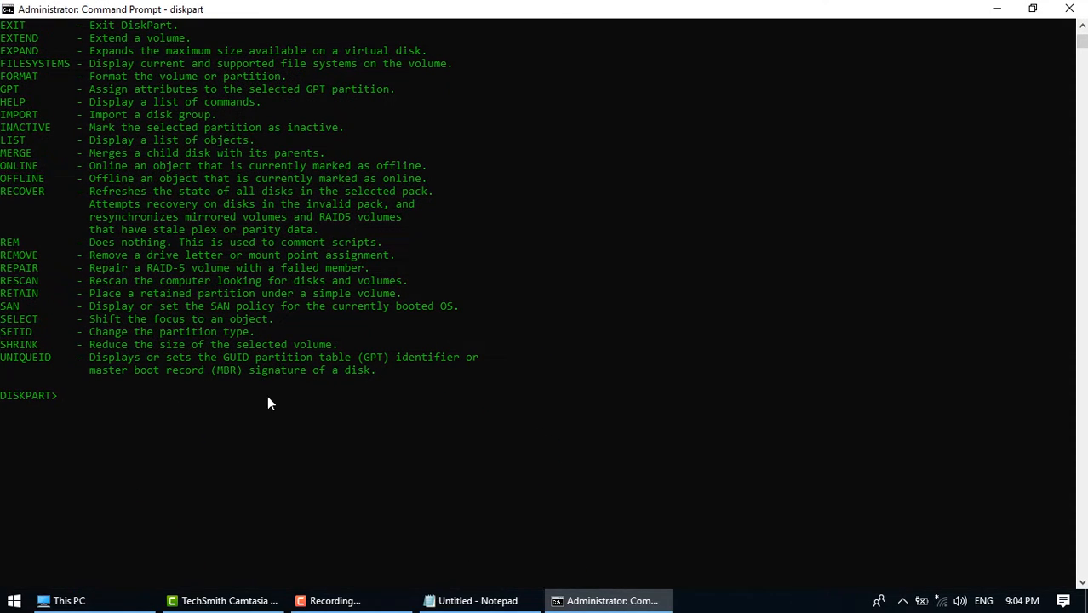
pyautogui.write('list volume')
pyautogui.press('Return')
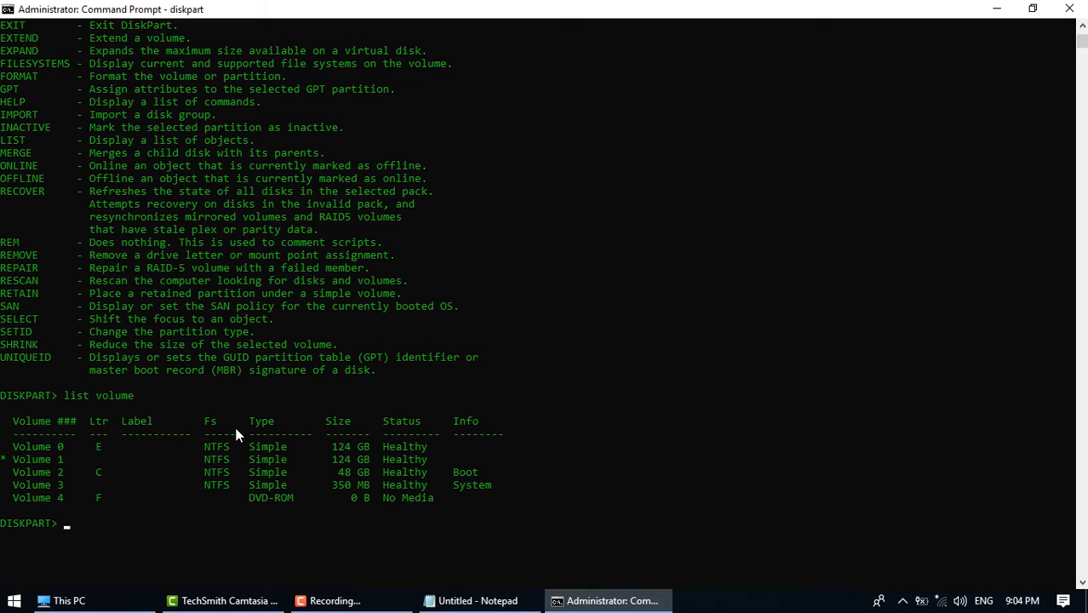
# Select volume 1 in DiskPart and assign it letter D, closing the console once the drives in This PC are uncovered.
pyautogui.write('select disk')
pyautogui.press('BackSpace')
pyautogui.press('BackSpace')
pyautogui.press('BackSpace')
pyautogui.press('BackSpace')
pyautogui.write('volume 1')
pyautogui.press('Return')
pyautogui.write('assi')
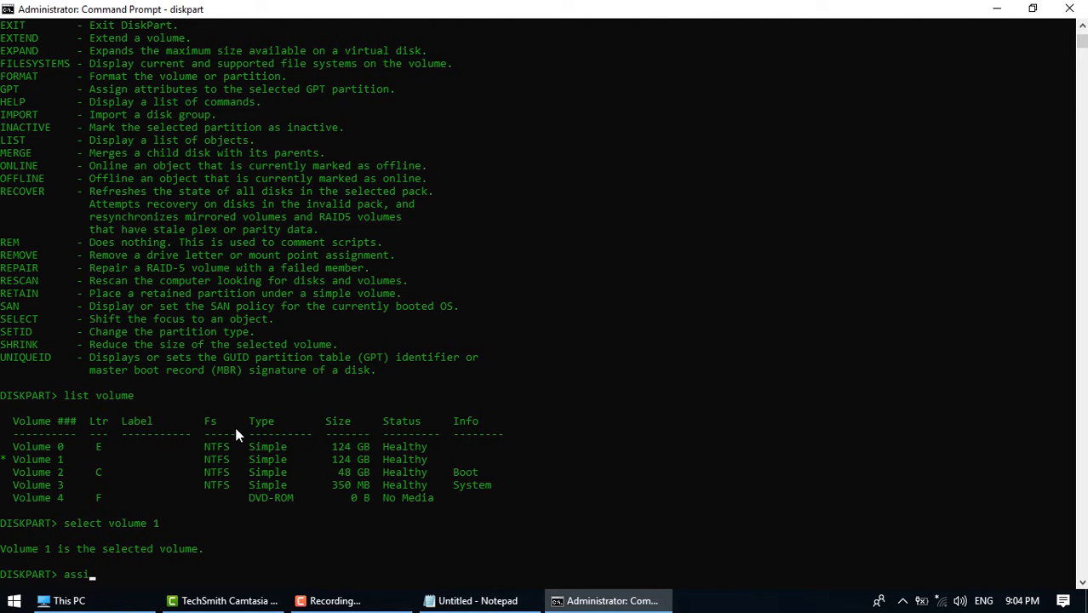
pyautogui.write('gn letter d')
pyautogui.press('Return')
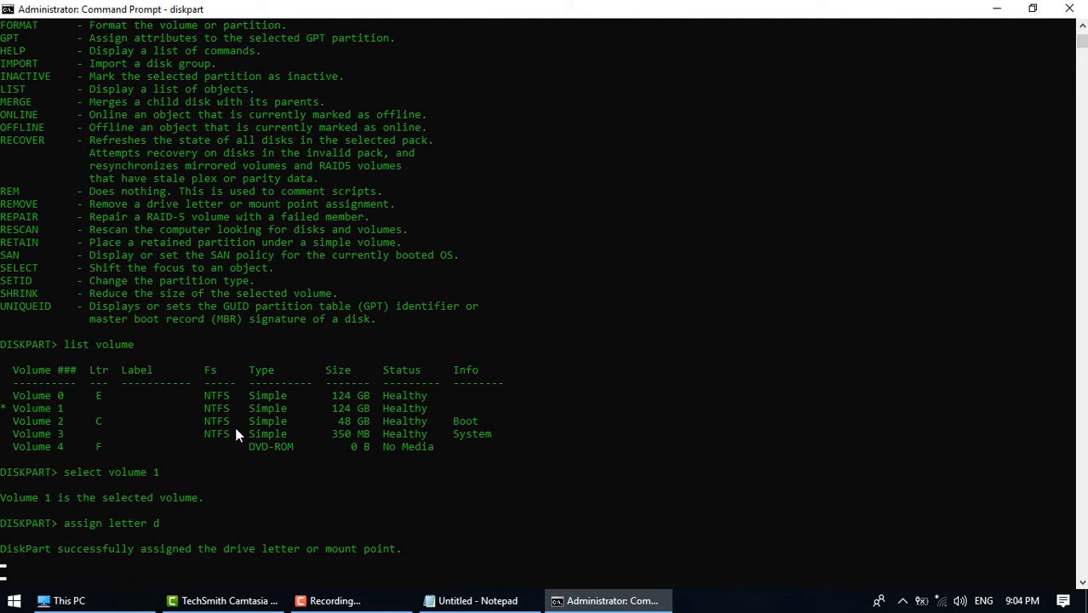
pyautogui.moveTo(660, 15); pyautogui.dragTo(568, 294)
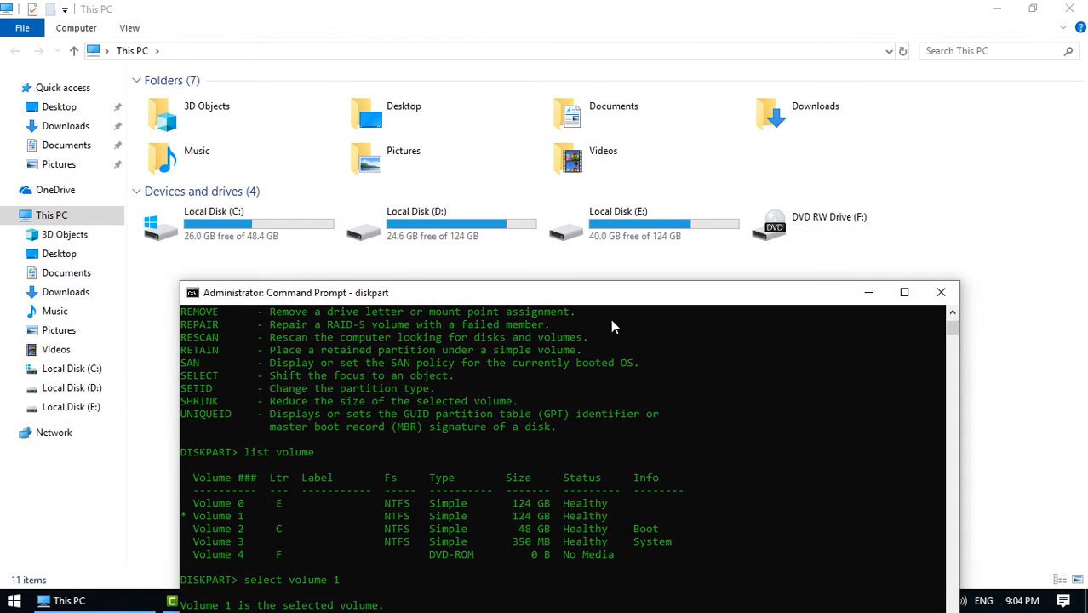
pyautogui.click(940, 294)
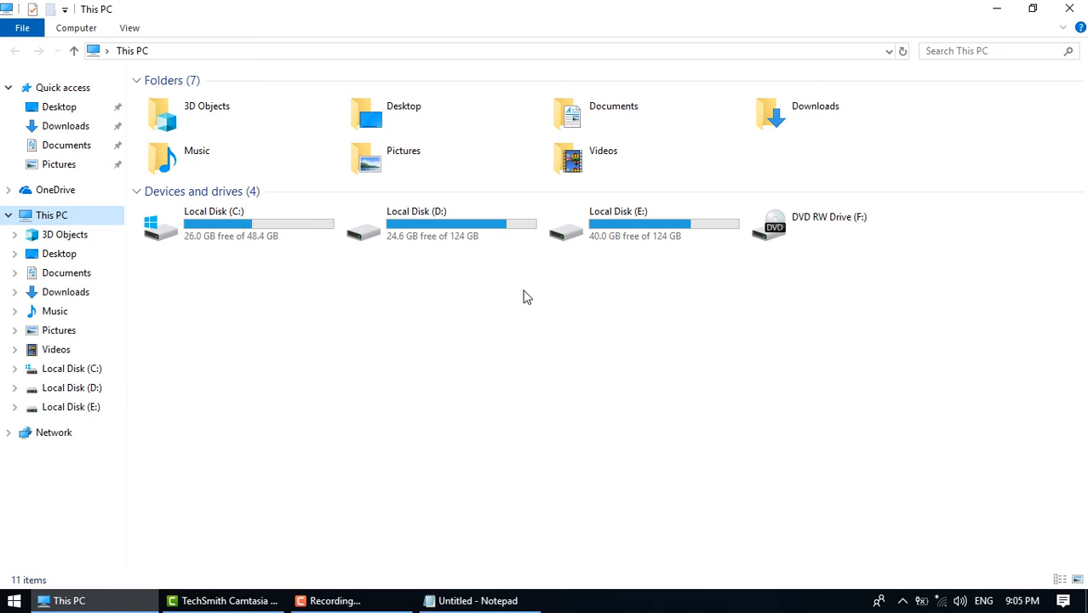
# Open Disk Management by running diskmgmt.msc.
pyautogui.click(14, 600)
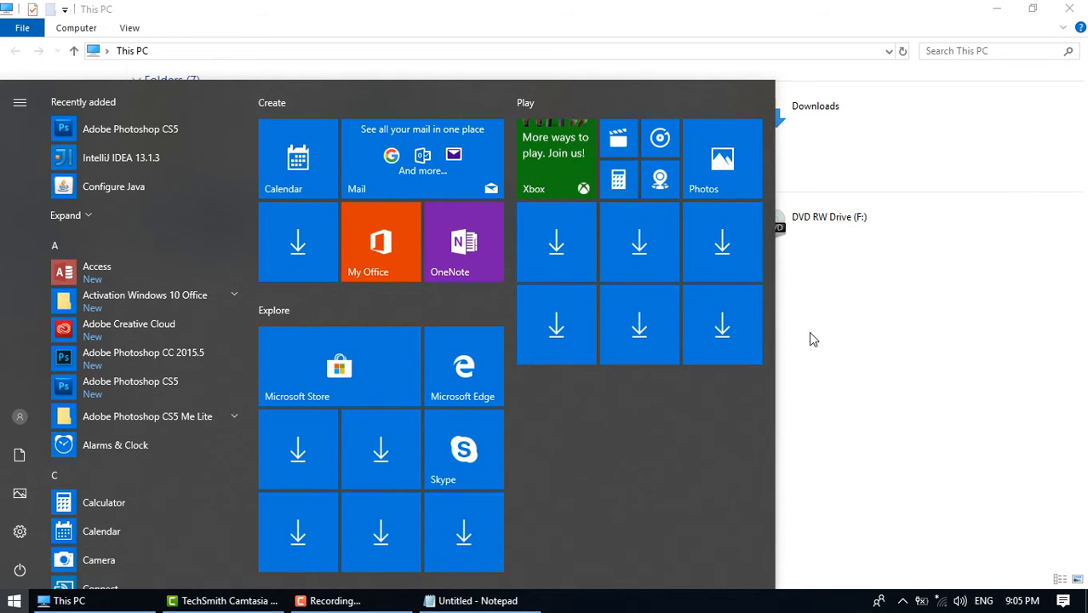
pyautogui.click(860, 367)
pyautogui.press('super+r')
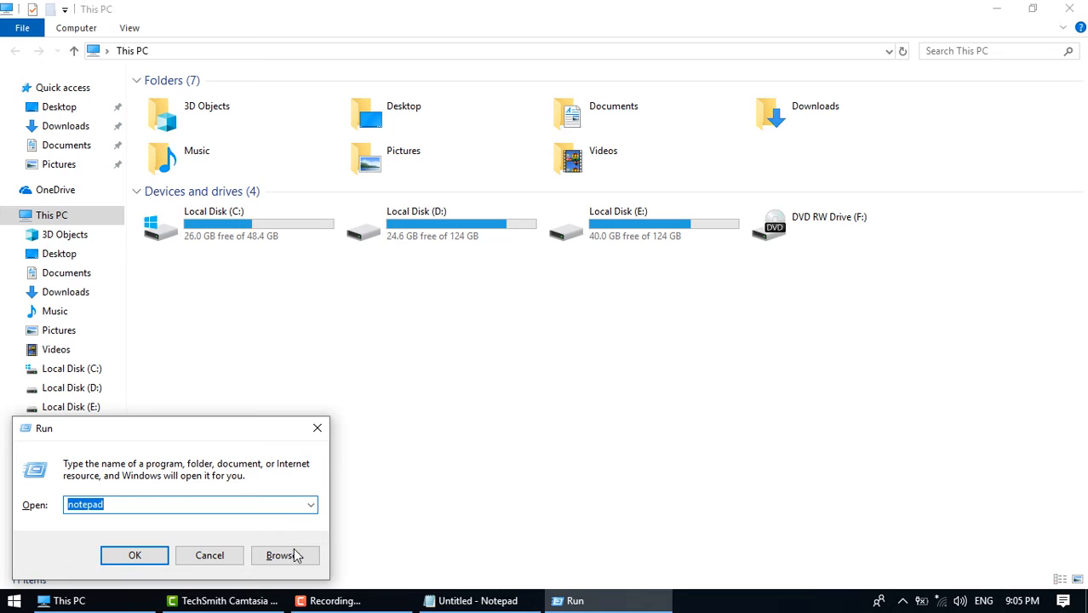
pyautogui.moveTo(152, 501); pyautogui.dragTo(1, 448)
pyautogui.write('diskmgmt.')
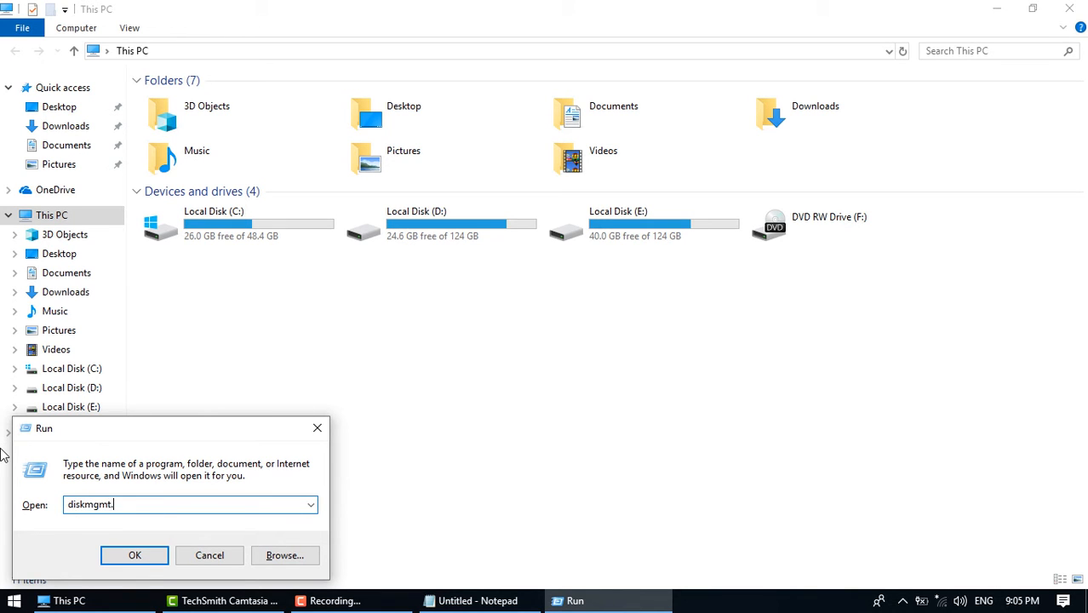
pyautogui.write('msc')
pyautogui.press('Return')
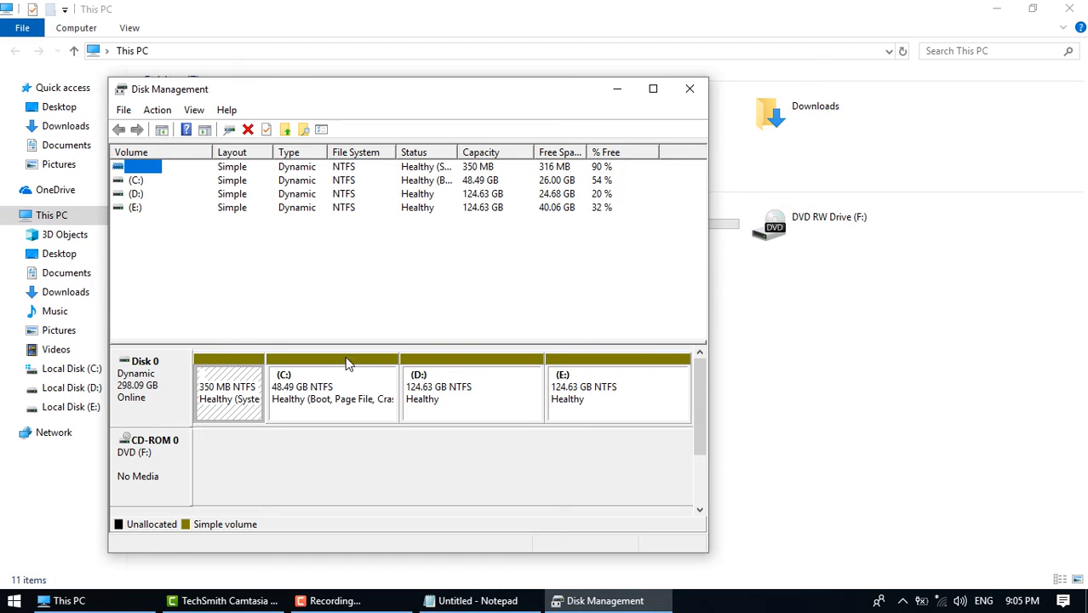
# Remove the drive letter from volume D: in Disk Management, accept both confirmations, and check the drives in This PC.
pyautogui.click(449, 394)
pyautogui.rightClick(447, 392)
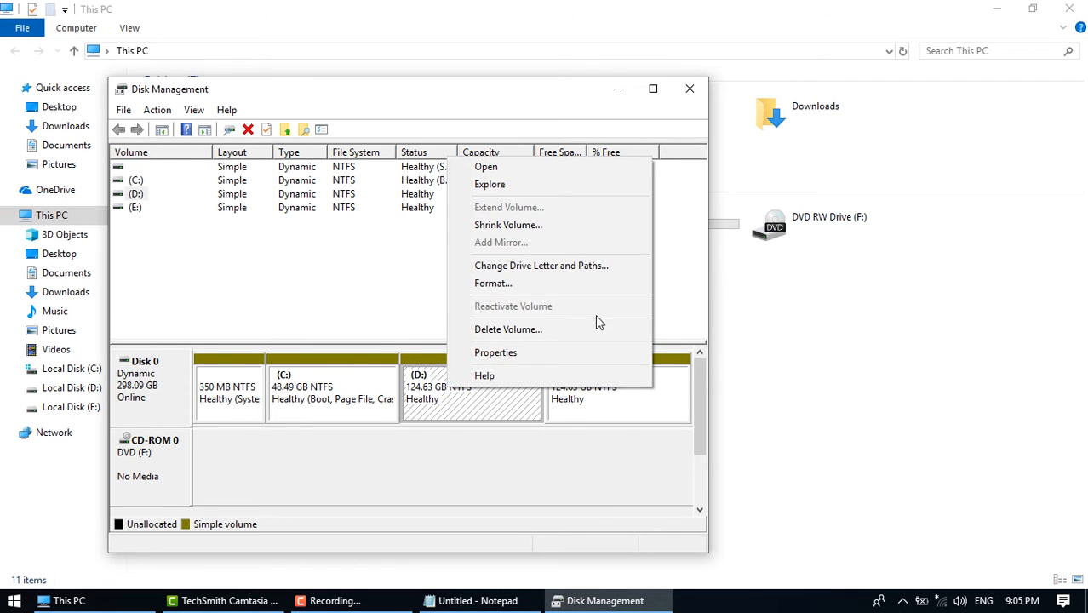
pyautogui.click(548, 268)
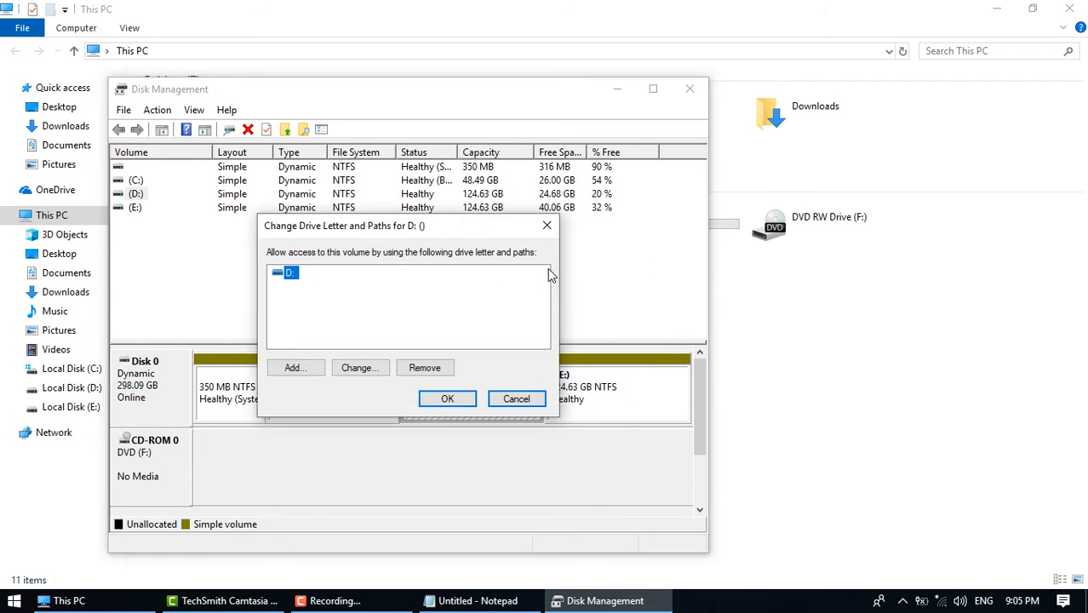
pyautogui.click(424, 367)
pyautogui.click(596, 359)
pyautogui.click(780, 364)
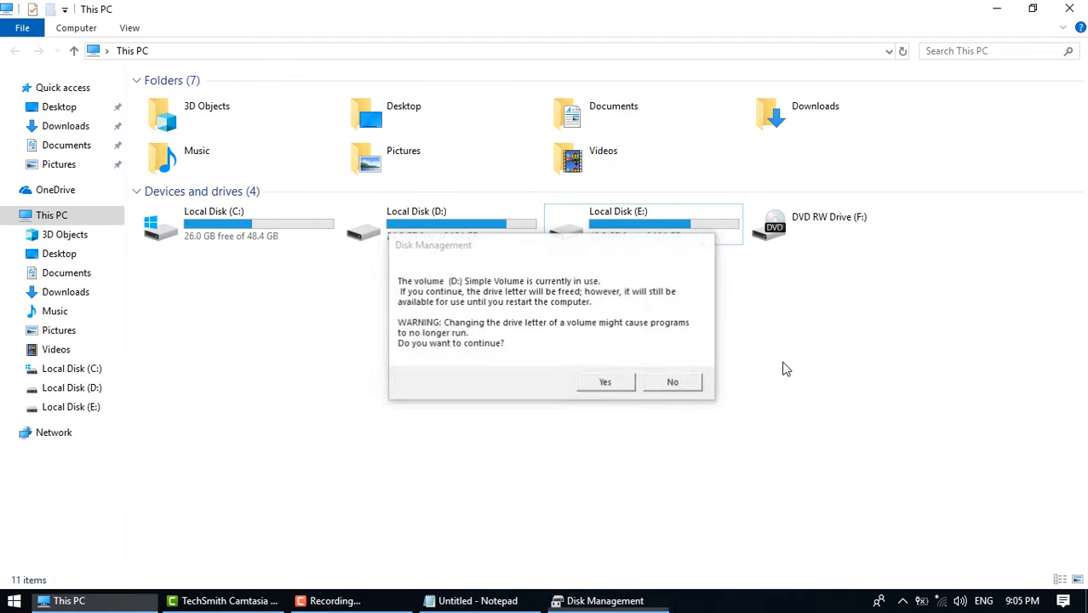
pyautogui.click(784, 367)
pyautogui.click(594, 601)
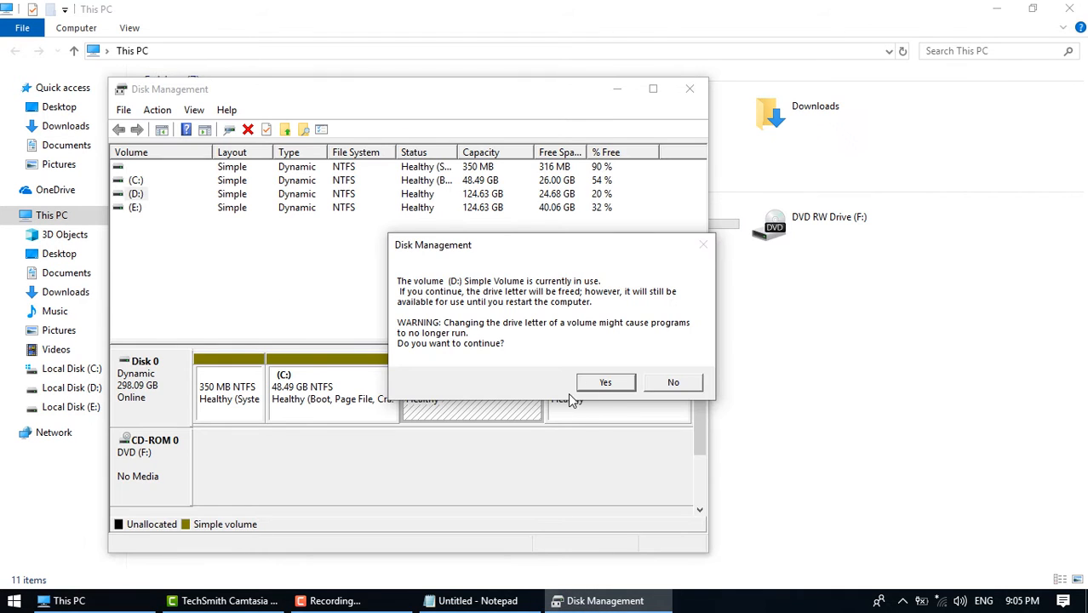
pyautogui.click(605, 314)
pyautogui.click(769, 364)
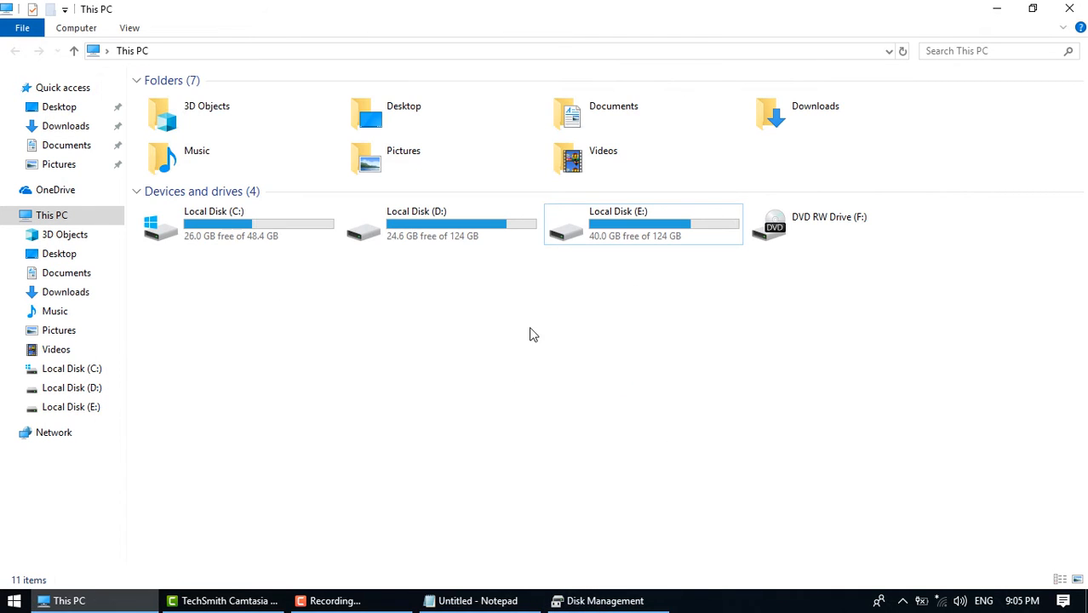
# Assign drive letter D to the 124.63 GB volume without a letter, and check the drives in This PC.
pyautogui.click(582, 601)
pyautogui.rightClick(423, 384)
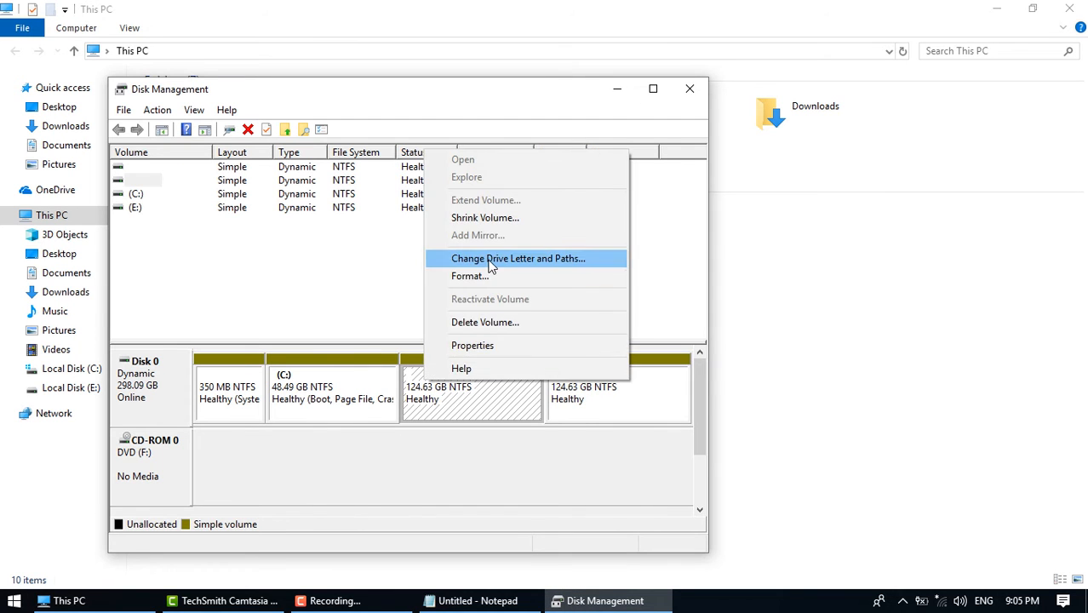
pyautogui.click(489, 260)
pyautogui.click(309, 368)
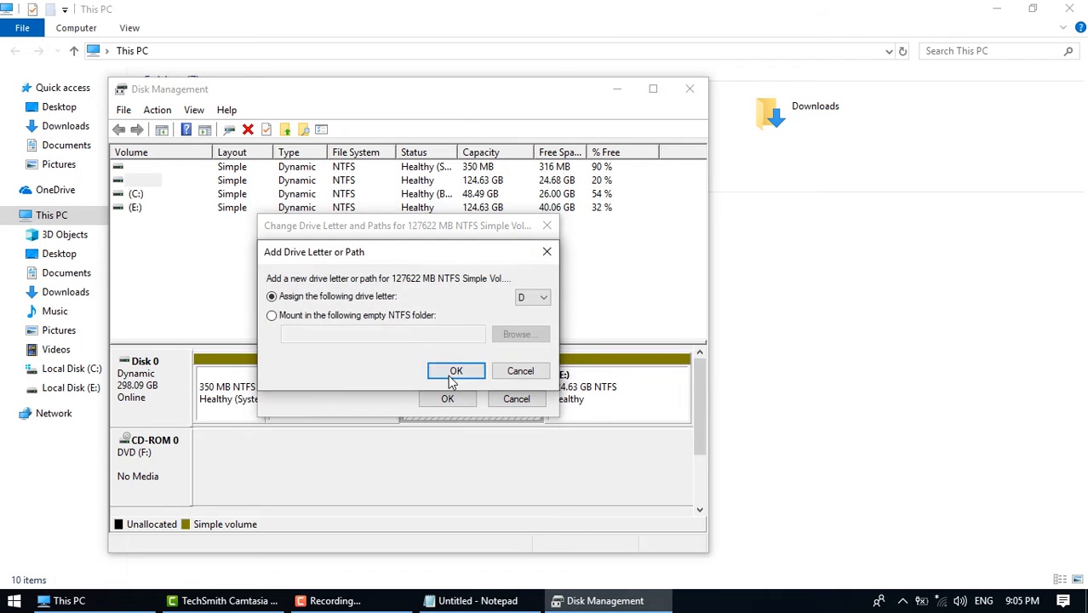
pyautogui.click(453, 369)
pyautogui.click(736, 354)
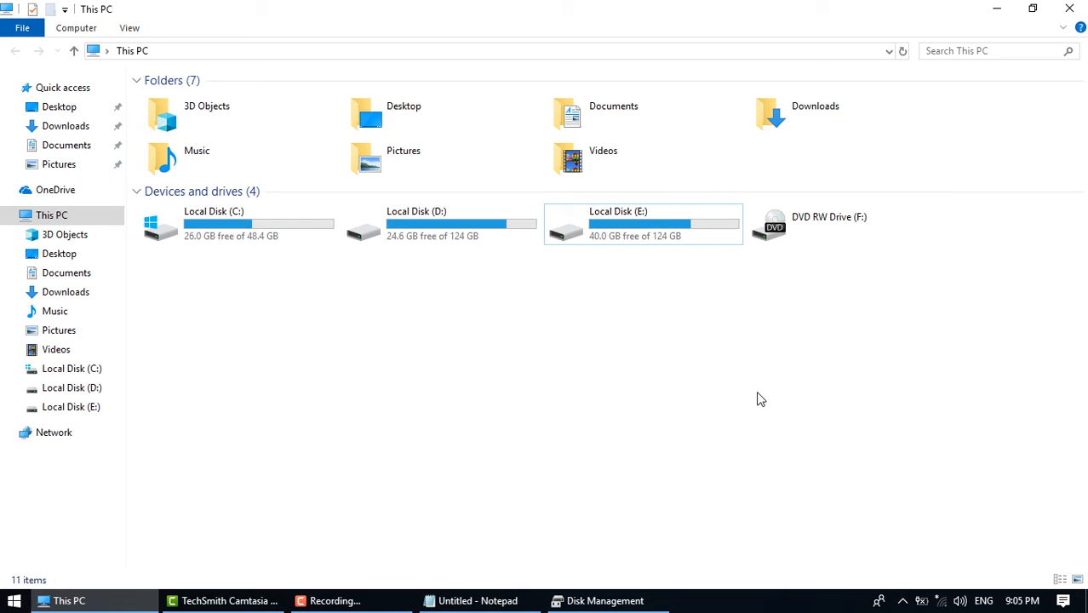
pyautogui.click(632, 600)
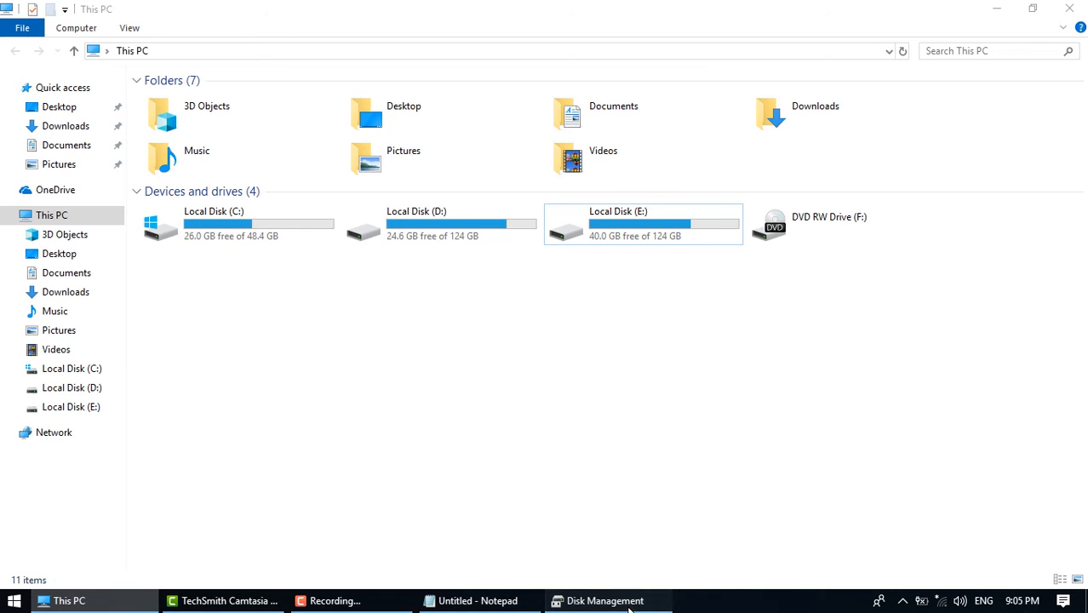
pyautogui.rightClick(439, 387)
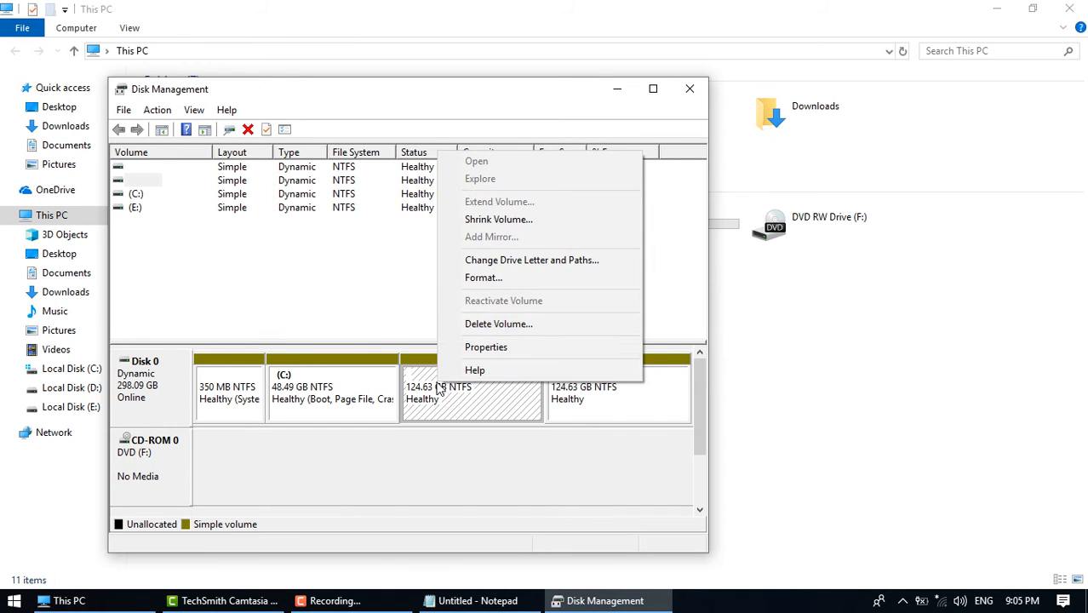
pyautogui.click(521, 258)
pyautogui.click(311, 371)
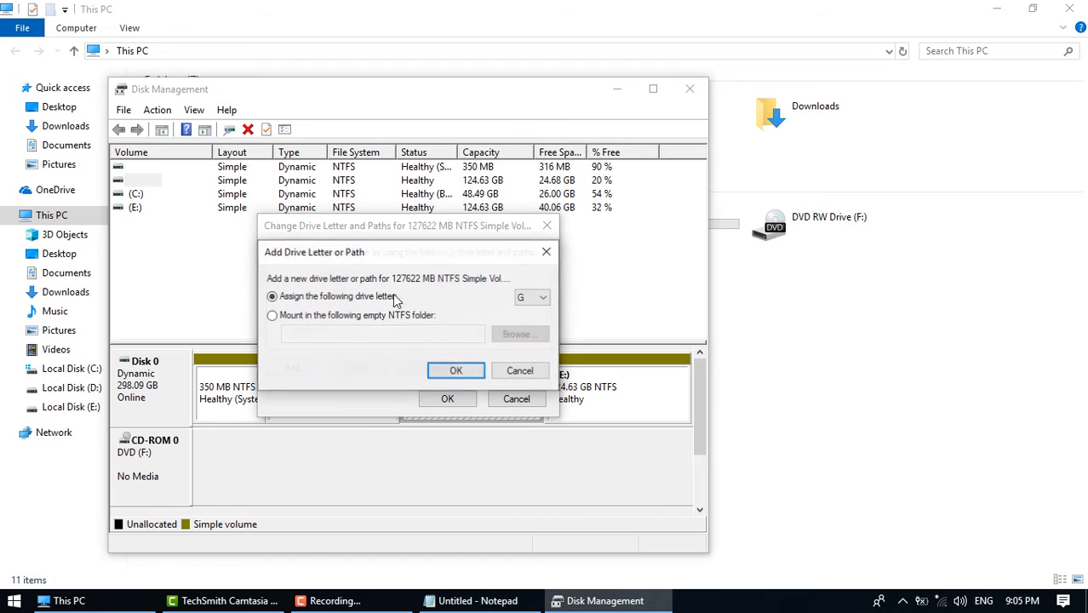
pyautogui.click(412, 316)
pyautogui.click(507, 334)
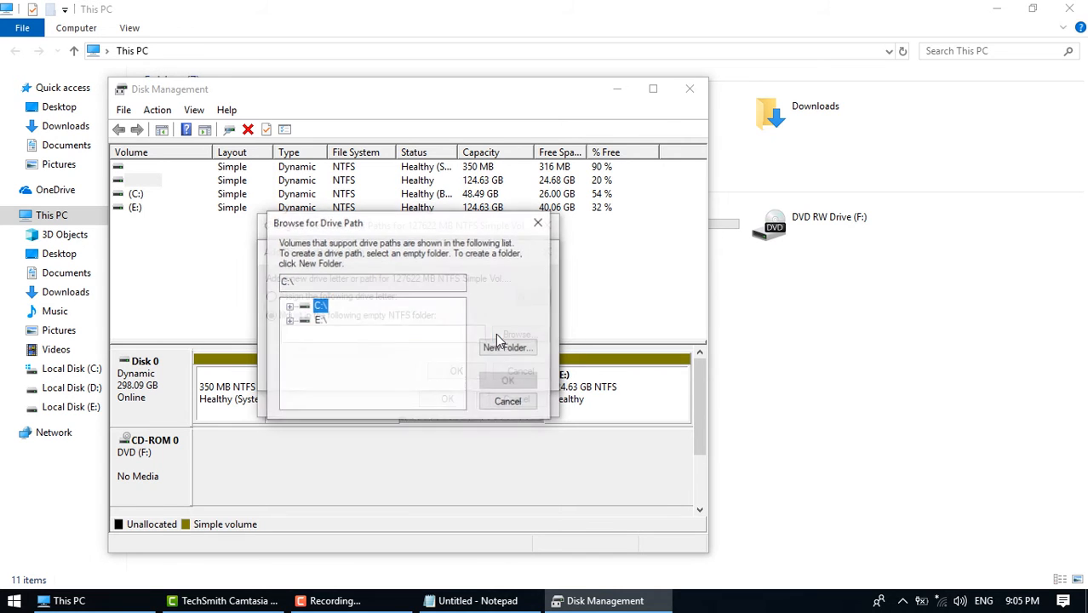
pyautogui.click(289, 306)
pyautogui.click(349, 334)
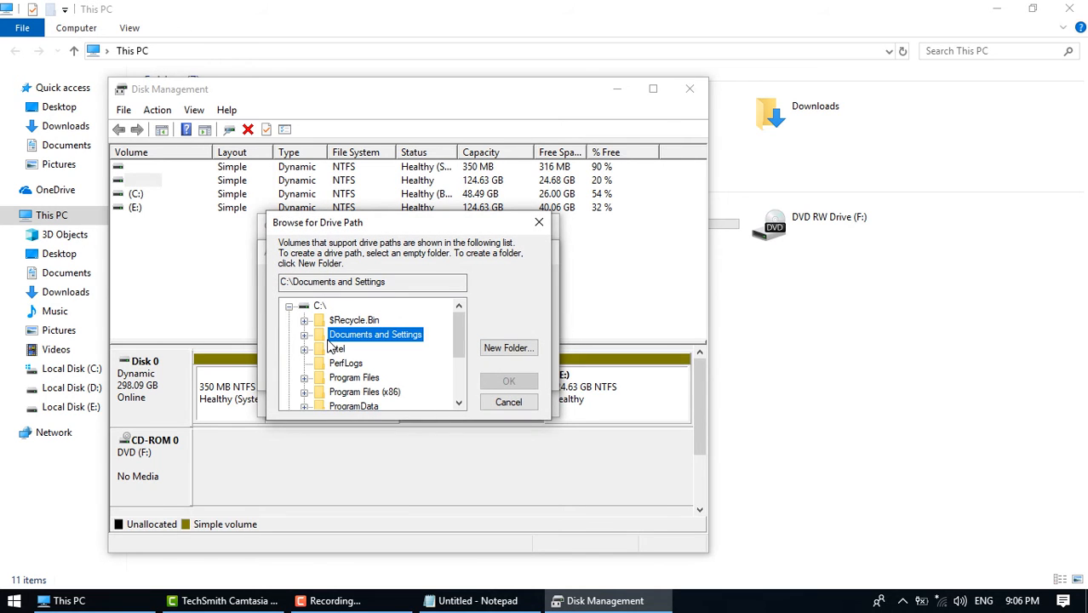
pyautogui.click(508, 402)
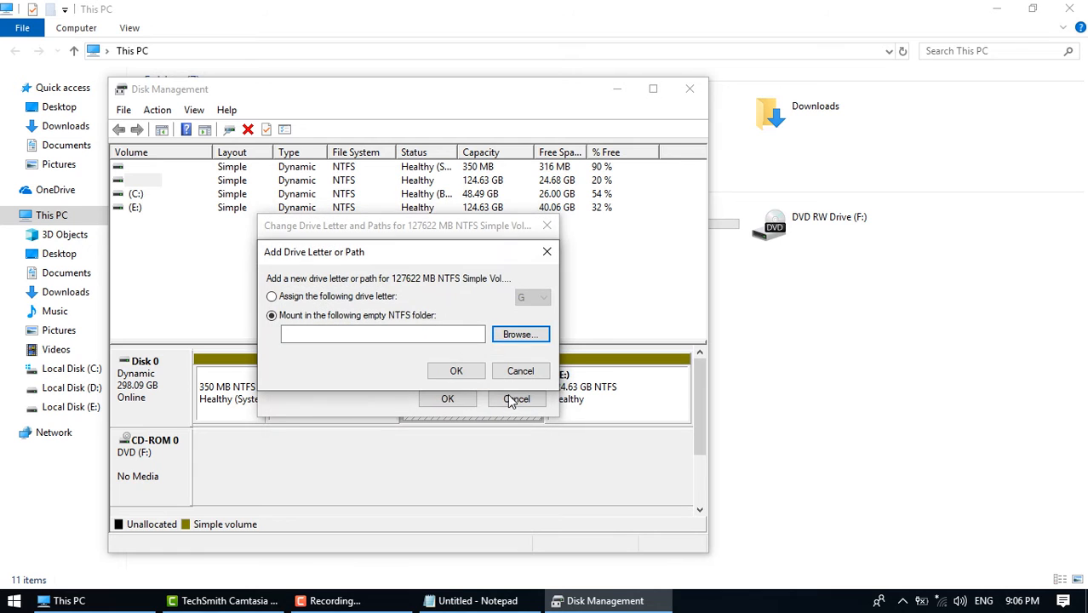
pyautogui.click(518, 369)
pyautogui.click(516, 399)
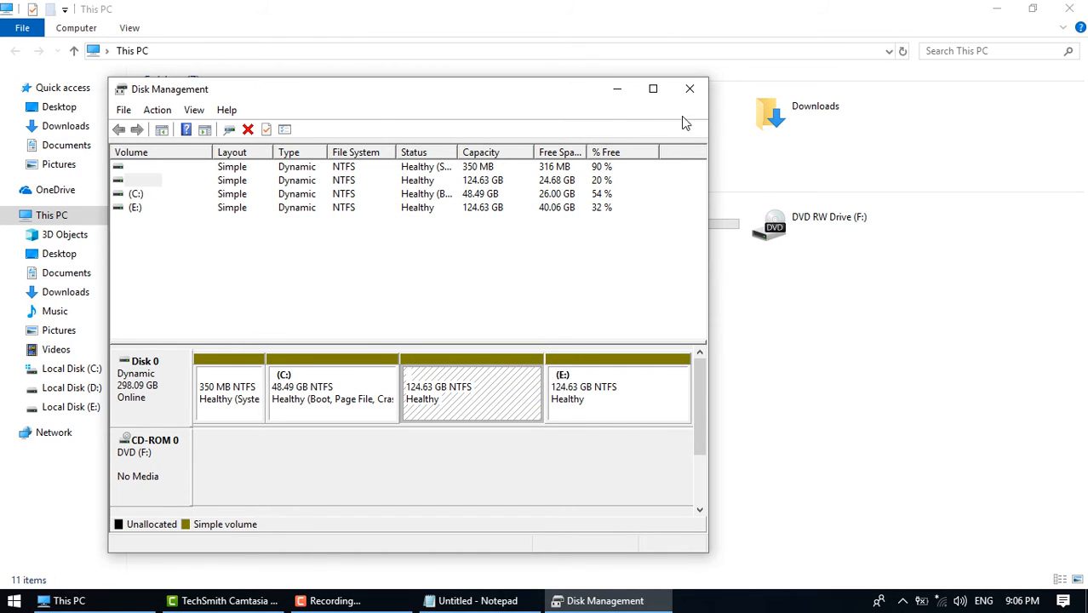
# Close Disk Management and run gpedit.msc, maximizing the Local Group Policy Editor and widening its policy tree.
pyautogui.click(691, 90)
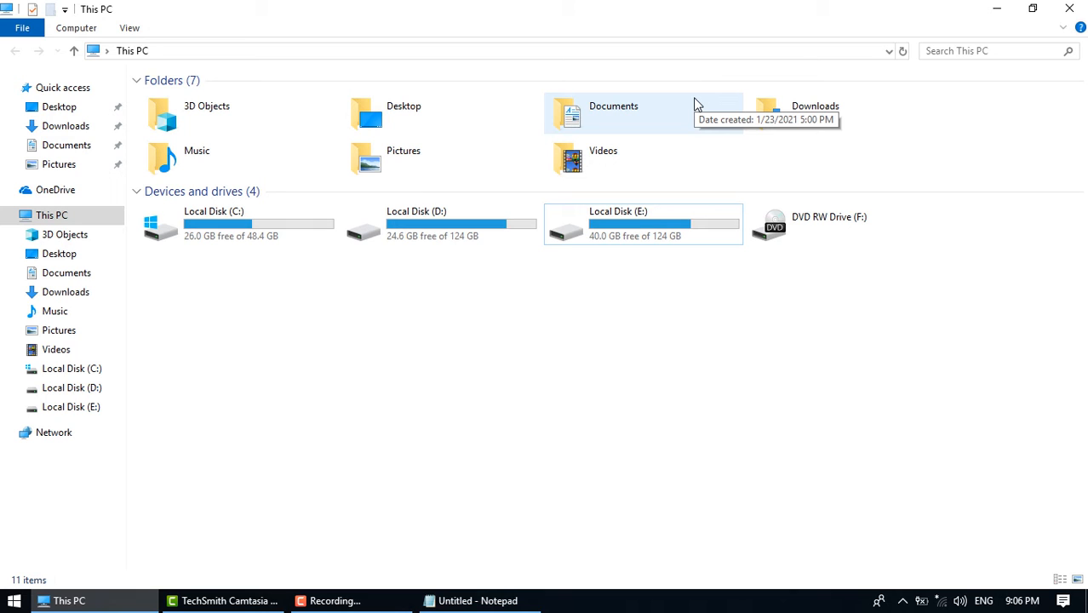
pyautogui.press('super+r')
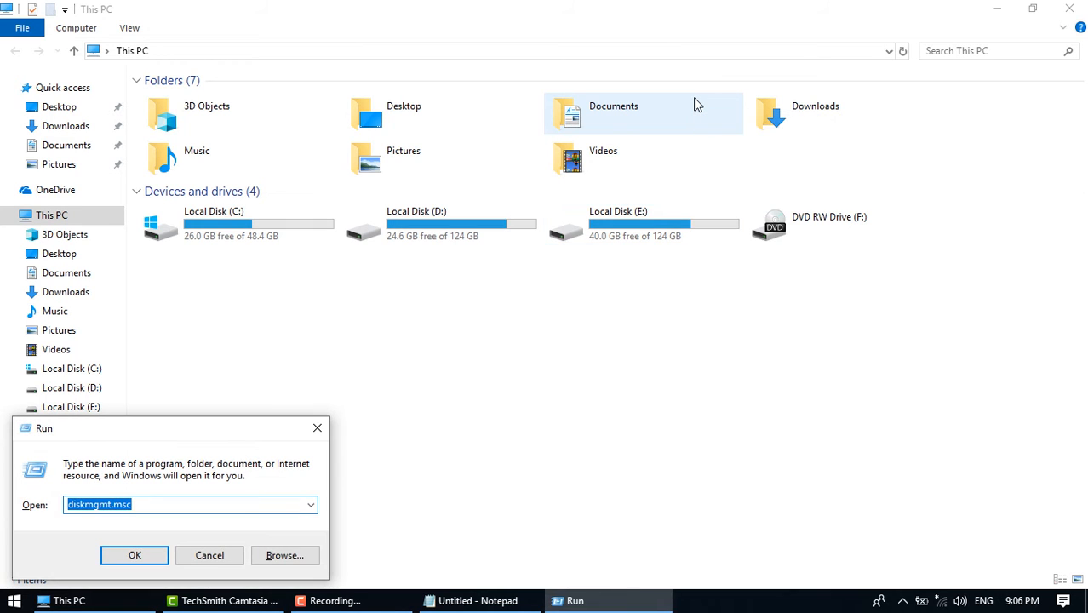
pyautogui.write('gped')
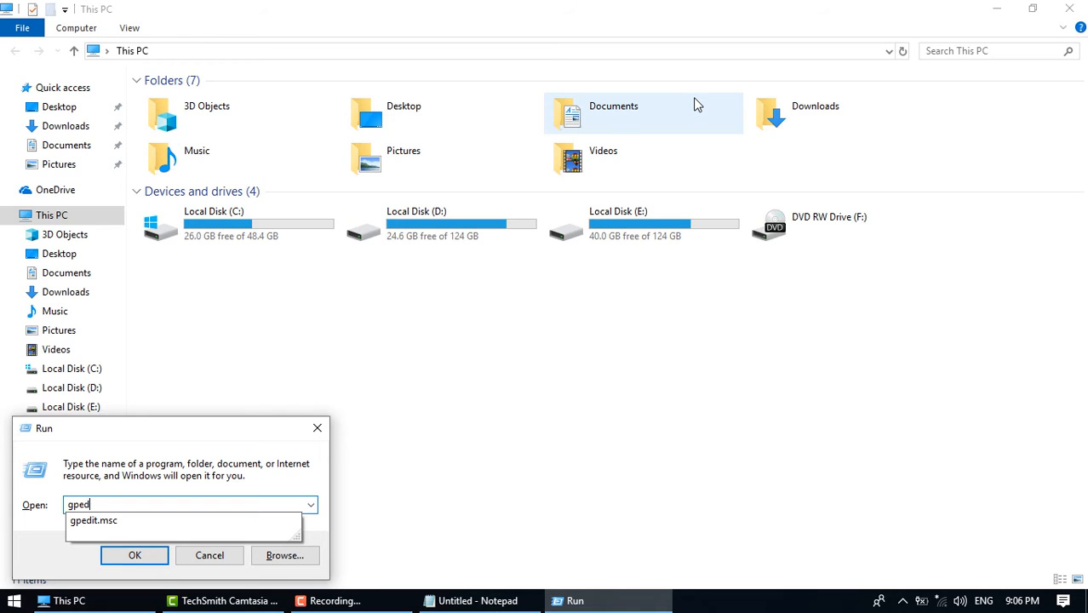
pyautogui.write('it.msc')
pyautogui.press('Return')
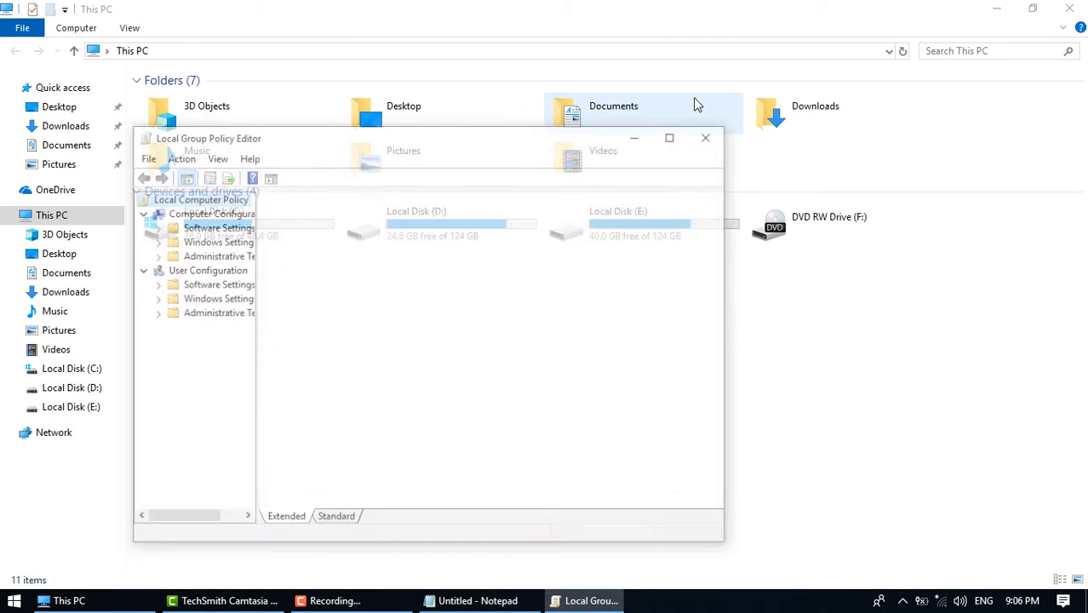
pyautogui.doubleClick(304, 140)
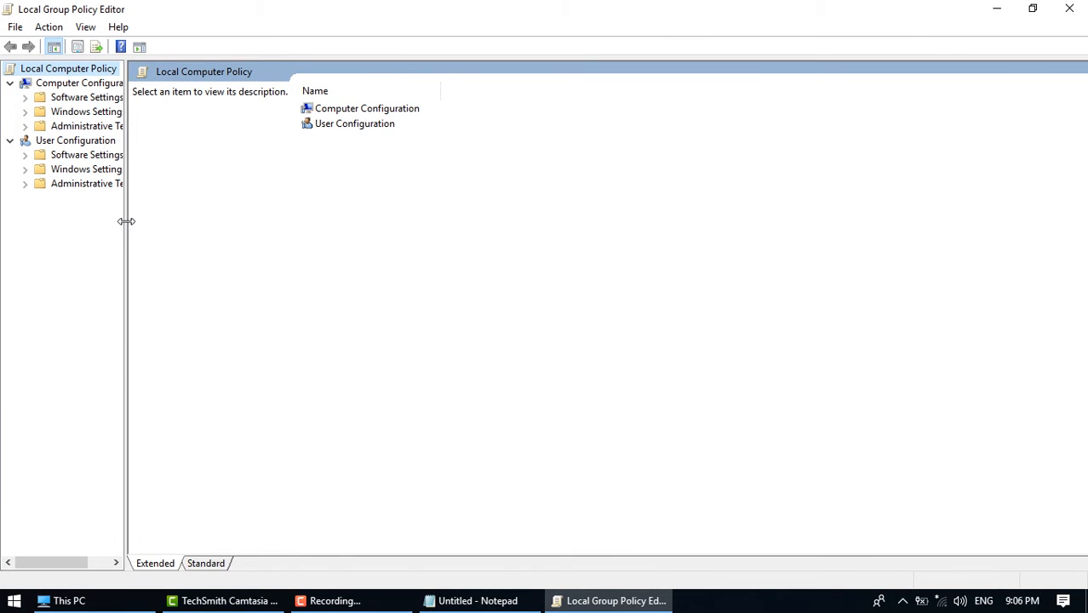
pyautogui.moveTo(125, 222); pyautogui.dragTo(234, 207)
# Open the File Explorer policies under User Configuration, Administrative Templates, Windows Components.
pyautogui.click(25, 183)
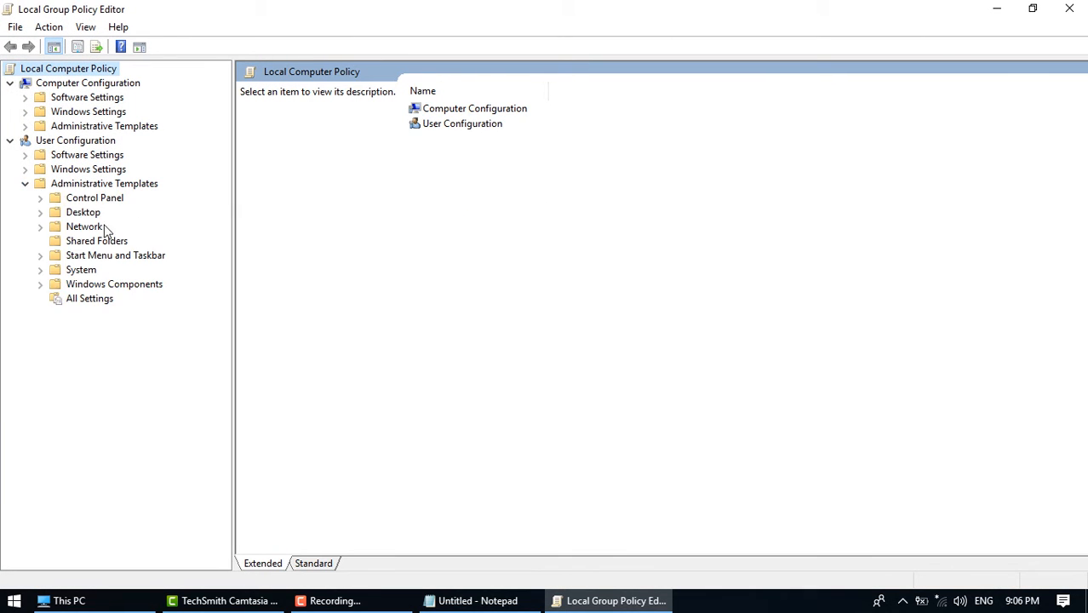
pyautogui.doubleClick(82, 283)
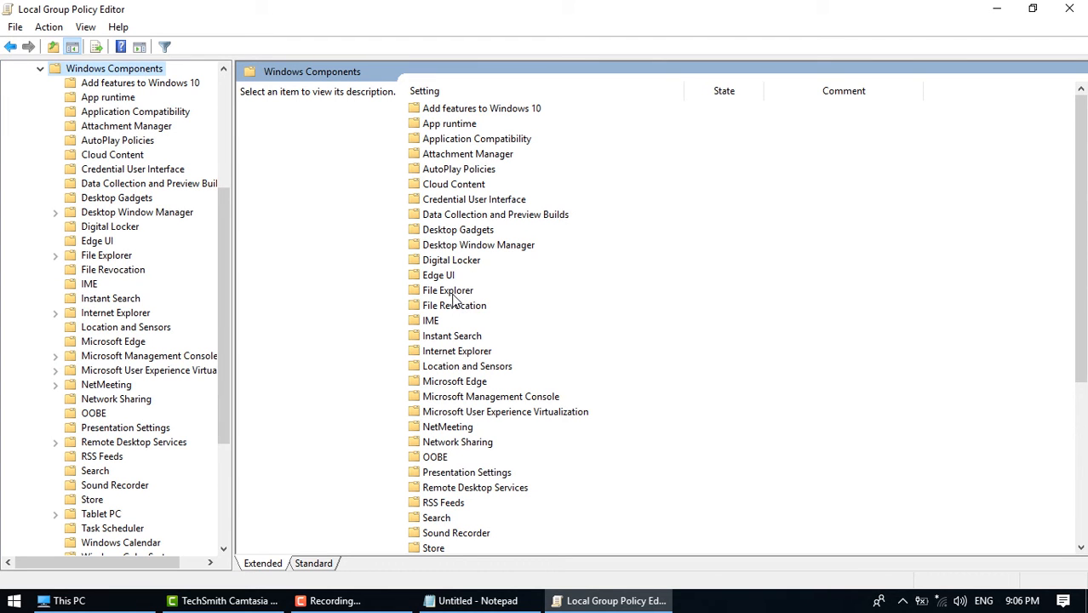
pyautogui.doubleClick(451, 292)
pyautogui.click(452, 292)
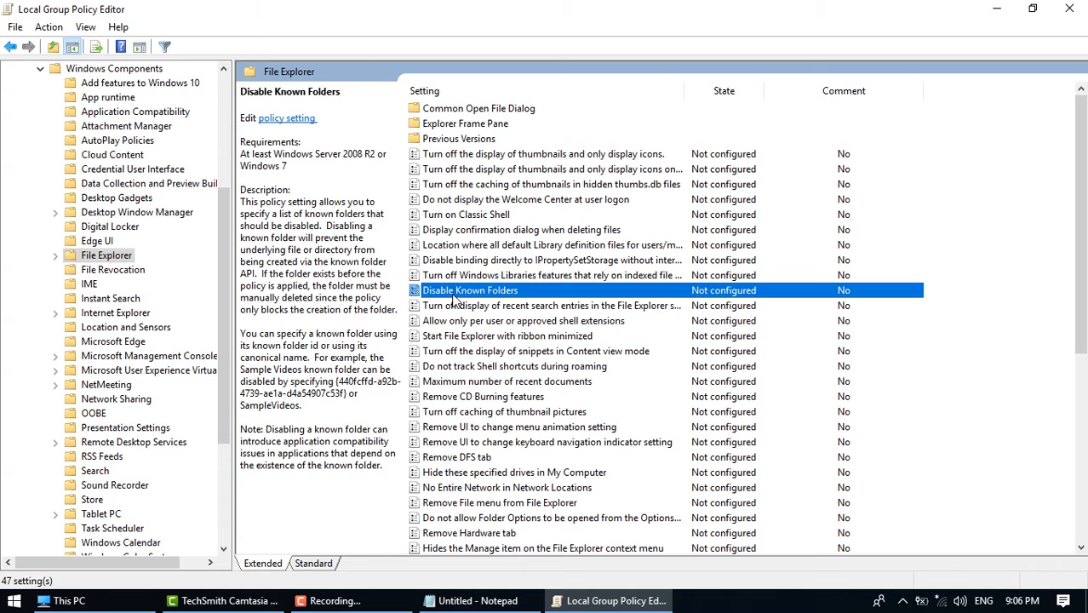
# Enable the policy "Hide these specified drives in My Computer" with the option Restrict all drives.
pyautogui.press('h')
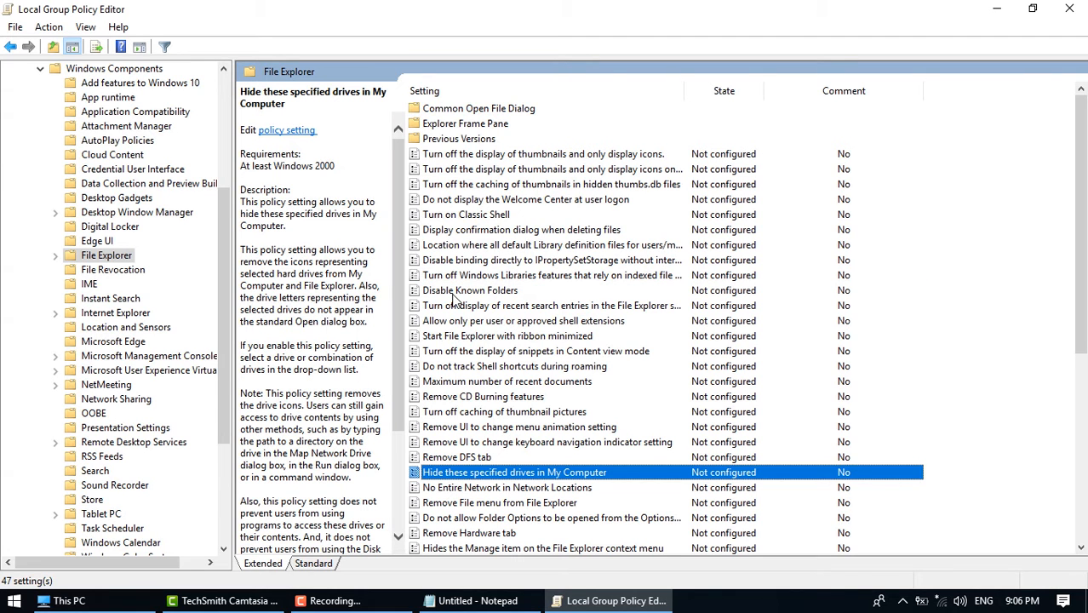
pyautogui.doubleClick(517, 473)
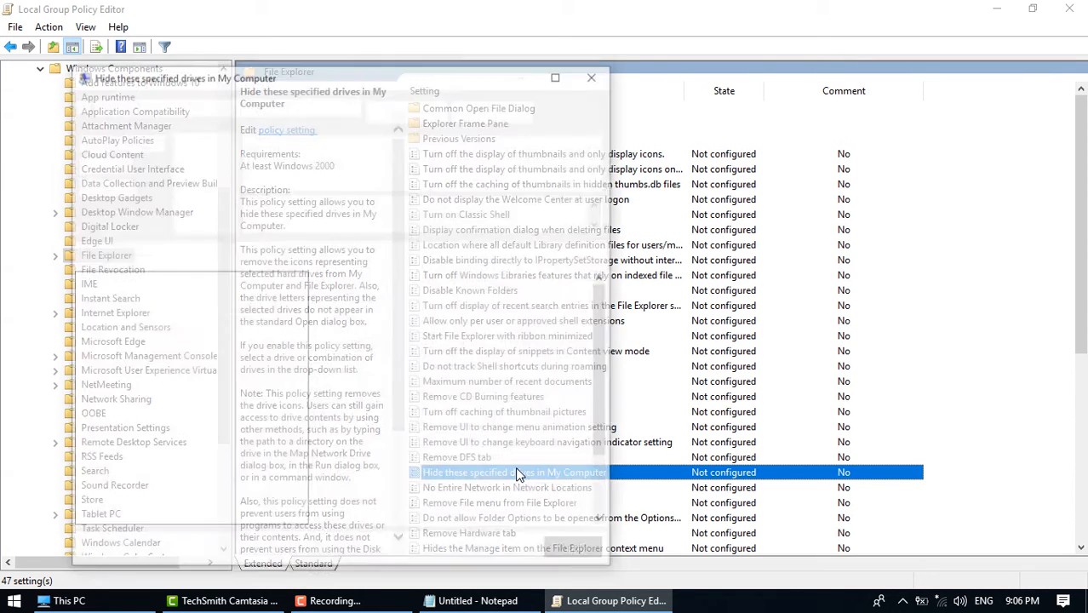
pyautogui.click(105, 163)
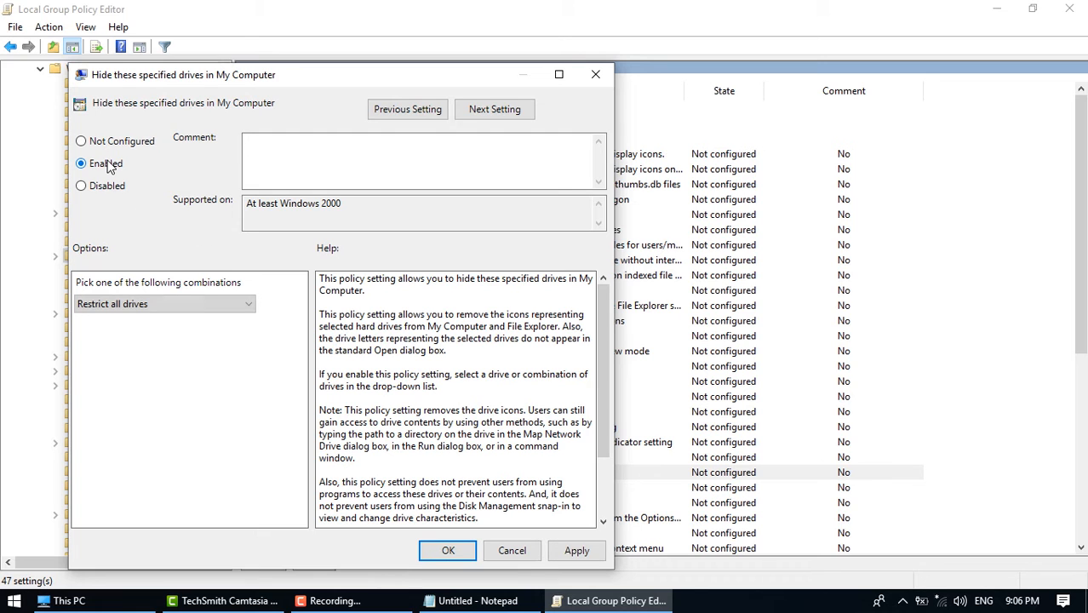
pyautogui.click(446, 550)
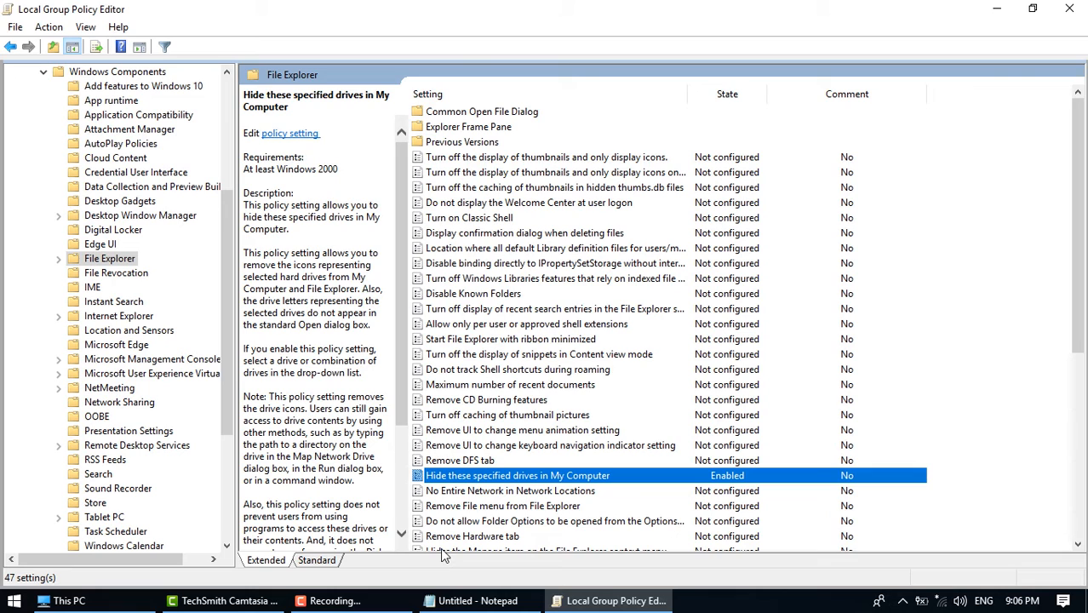
# Try to force a Group Policy refresh by running the command gpupdate /f.
pyautogui.press('super+r')
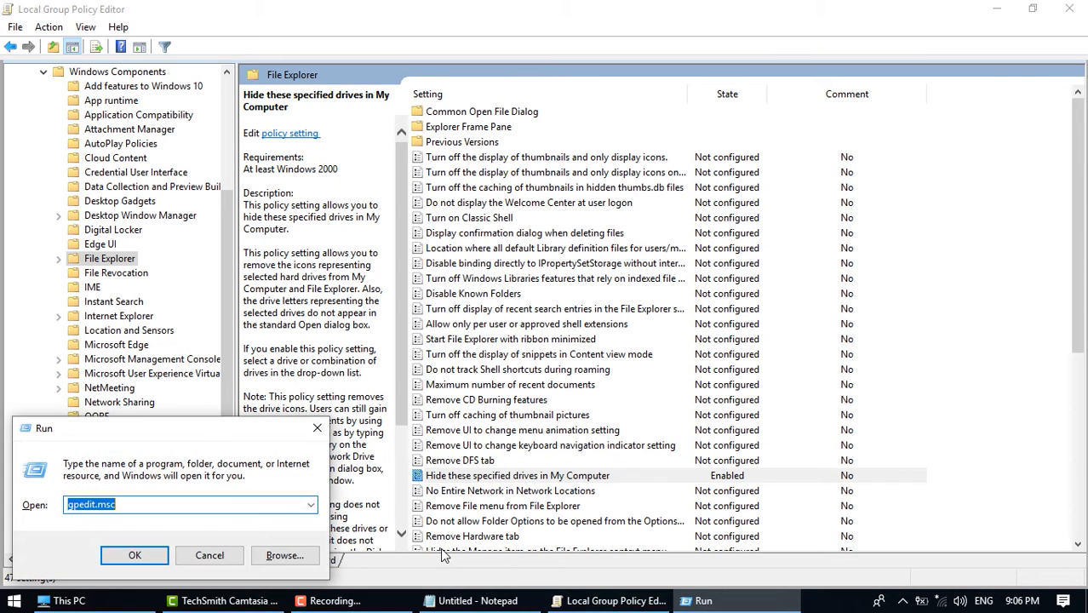
pyautogui.write('up')
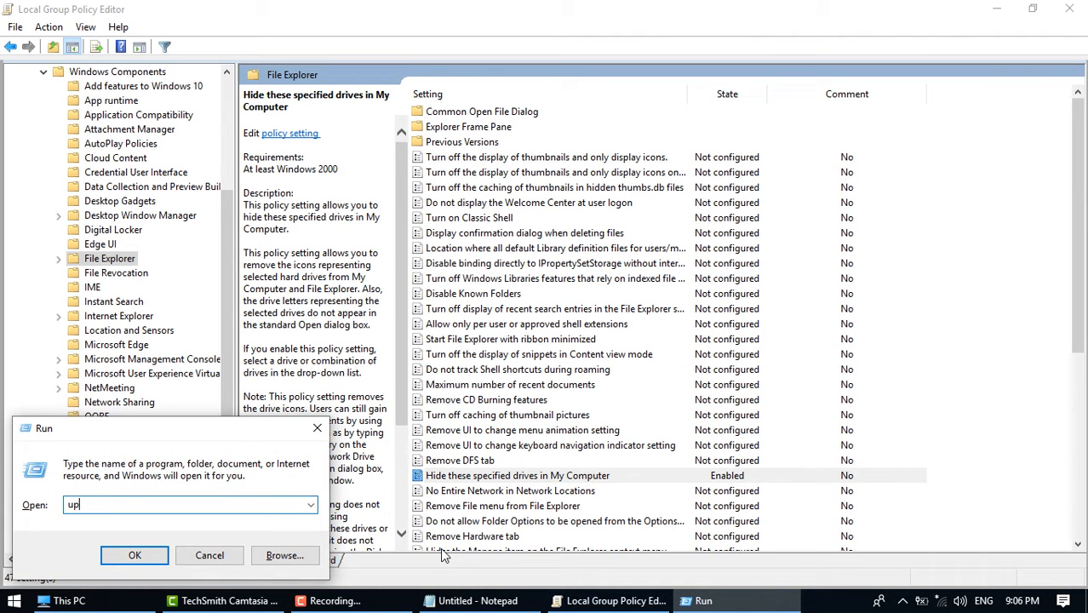
pyautogui.press('BackSpace')
pyautogui.press('BackSpace')
pyautogui.write('gpu')
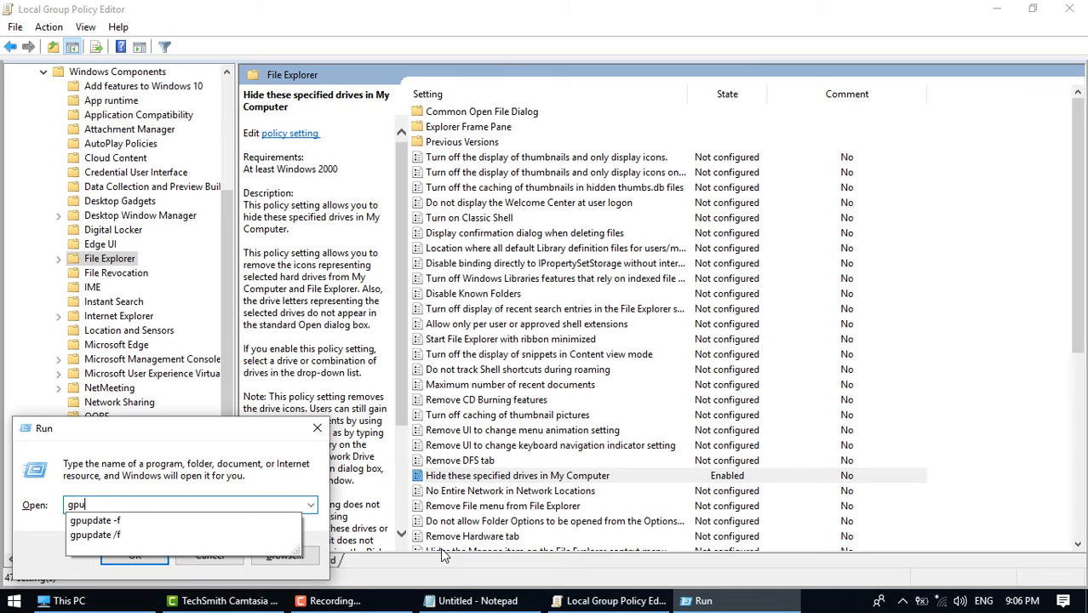
pyautogui.write('pdate /f')
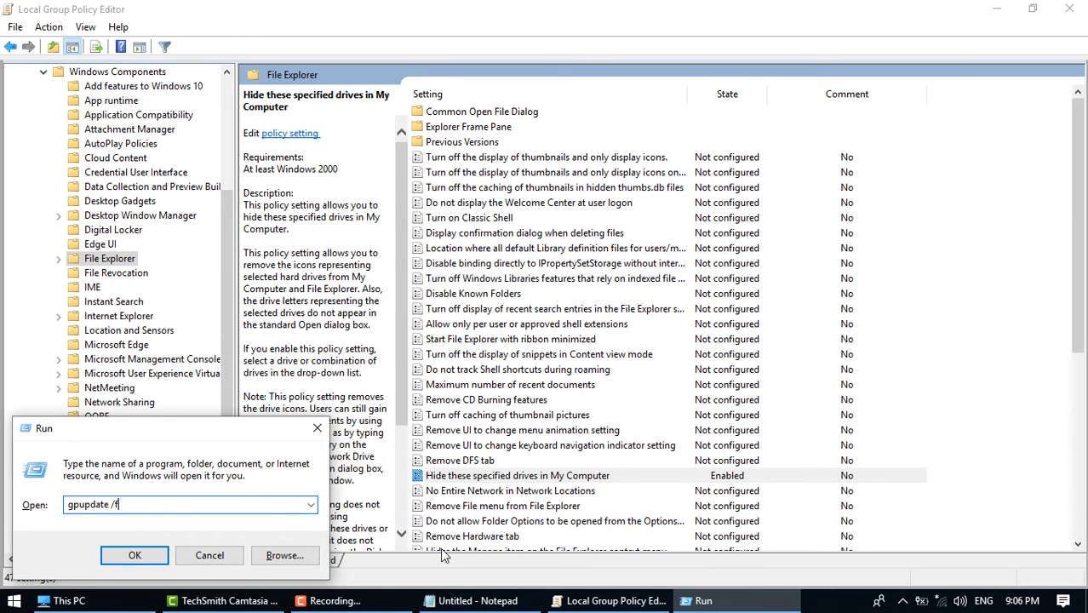
pyautogui.press('Return')
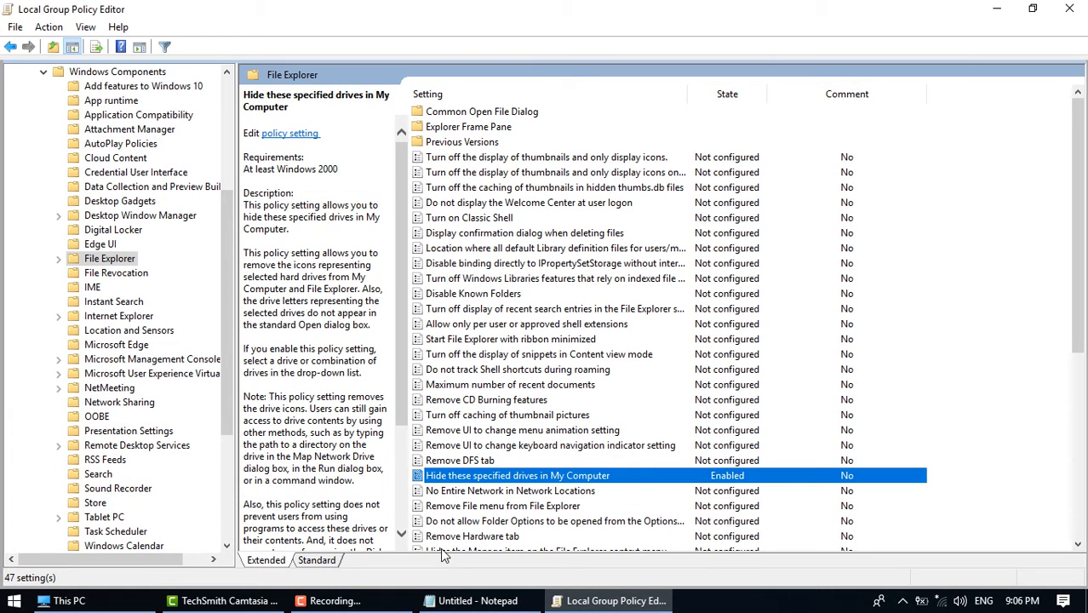
# Run gpupdate to apply the changed drive-hiding policy.
pyautogui.press('super+r')
pyautogui.write('u')
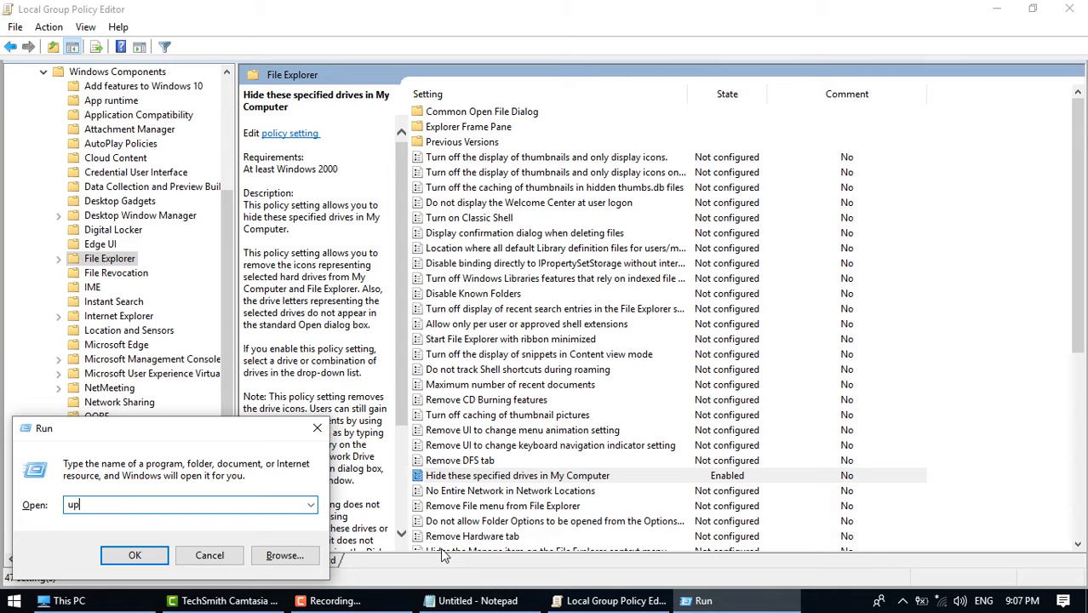
pyautogui.press('BackSpace')
pyautogui.write('gpupdate')
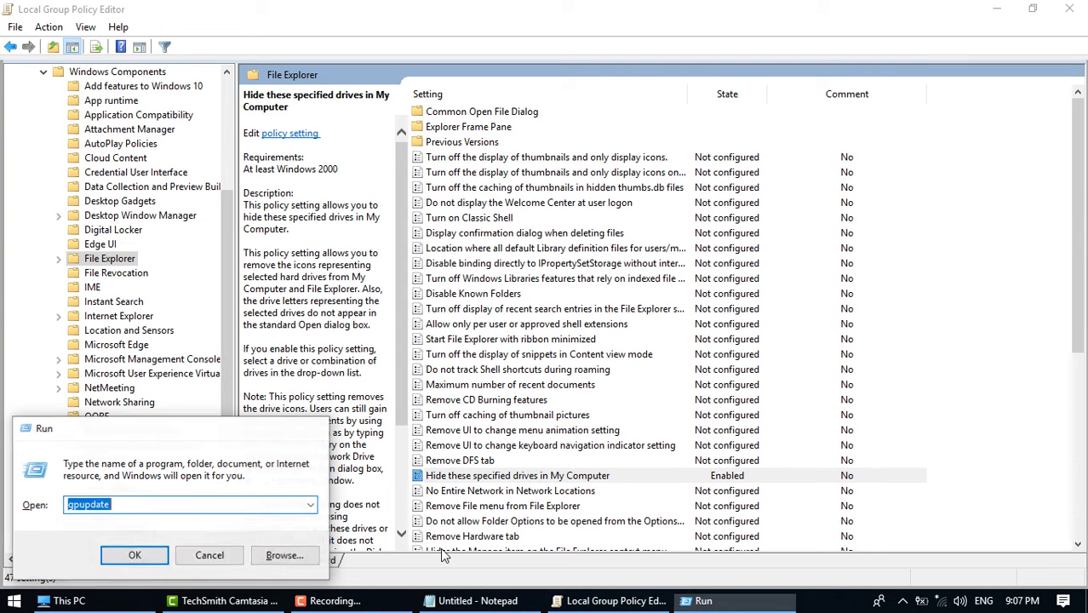
pyautogui.press('Return')
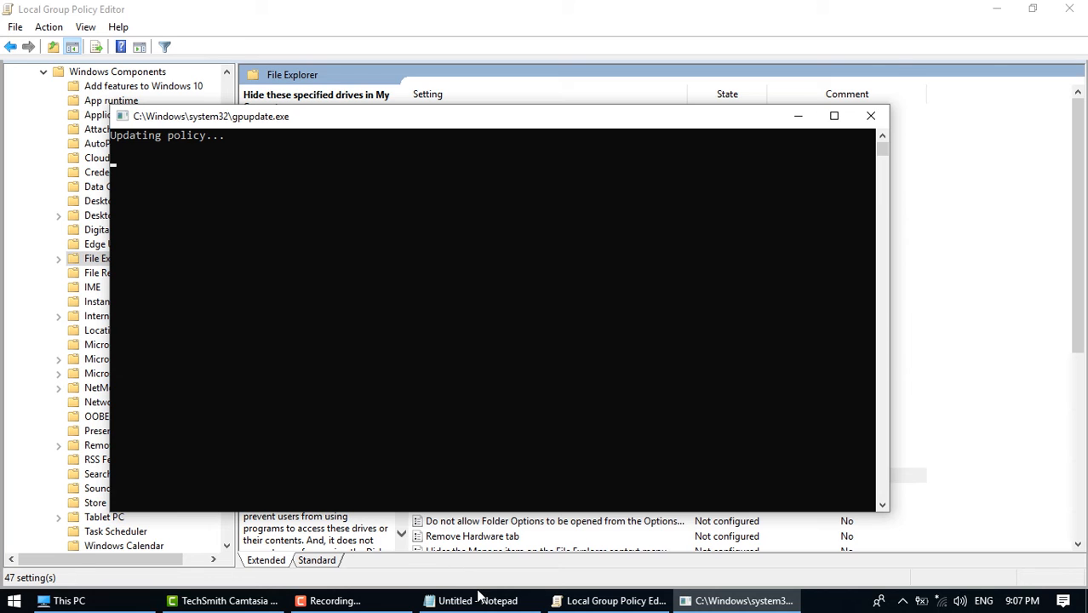
# Open a new File Explorer window and check This PC and its navigation tree for drives.
pyautogui.press('super+e')
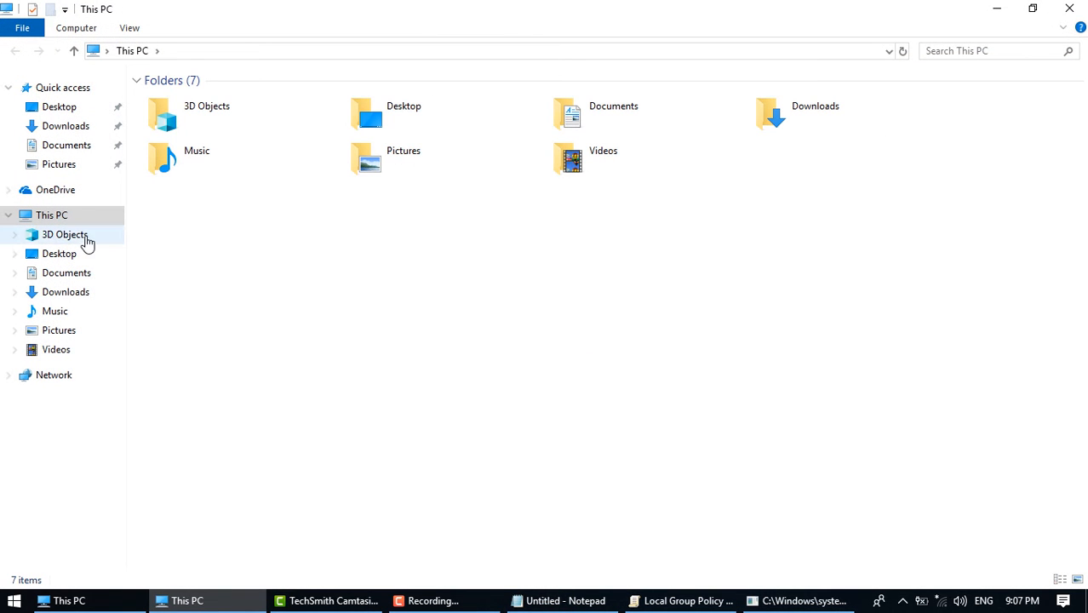
pyautogui.doubleClick(31, 218)
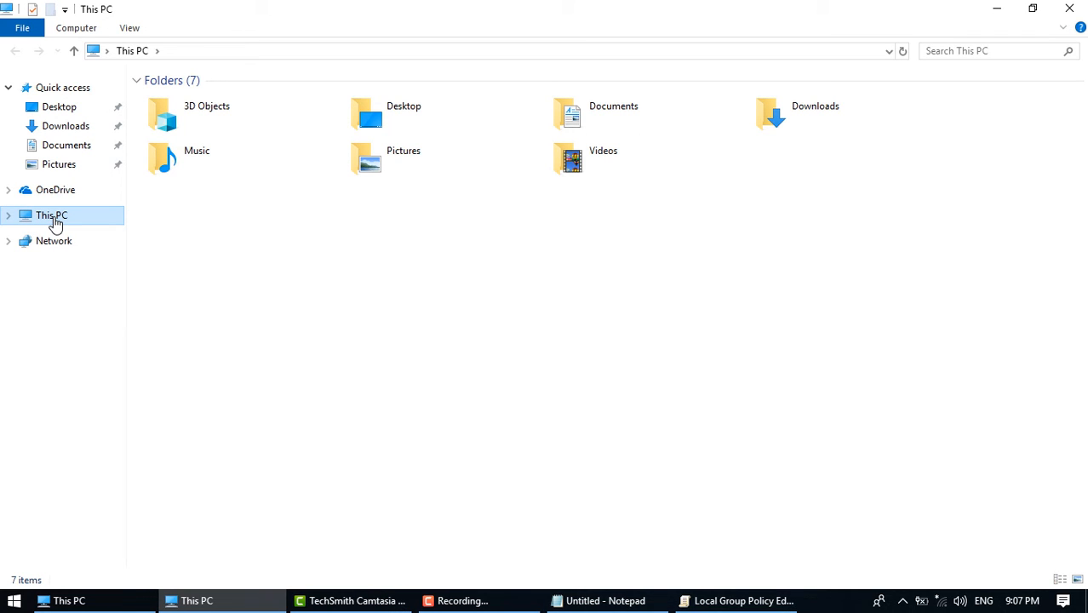
pyautogui.click(9, 217)
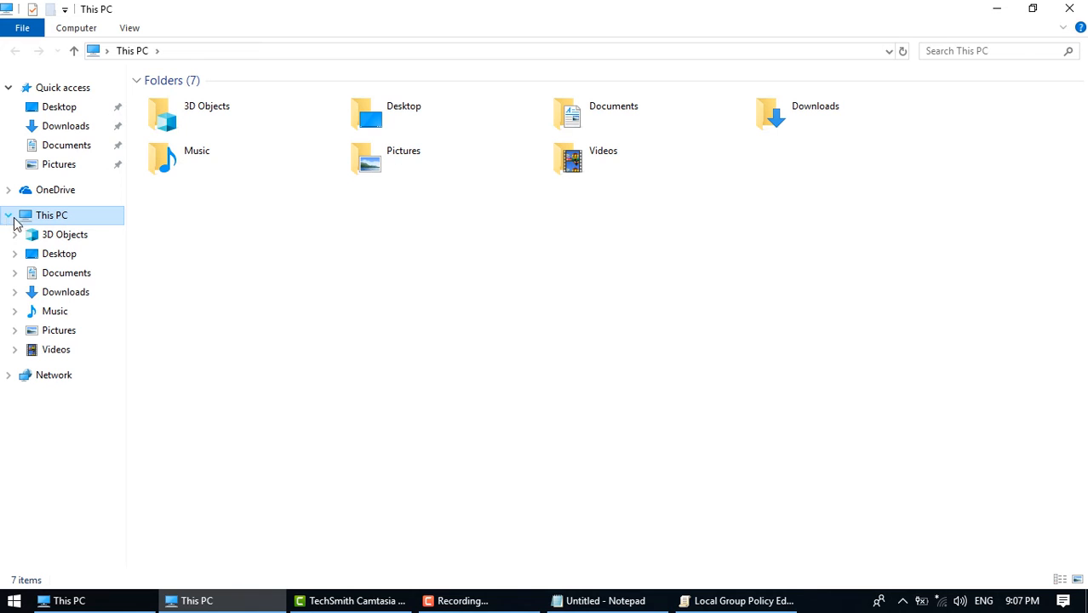
# Set the policy "Hide these specified drives in My Computer" back to Not Configured in the Local Group Policy Editor.
pyautogui.click(737, 601)
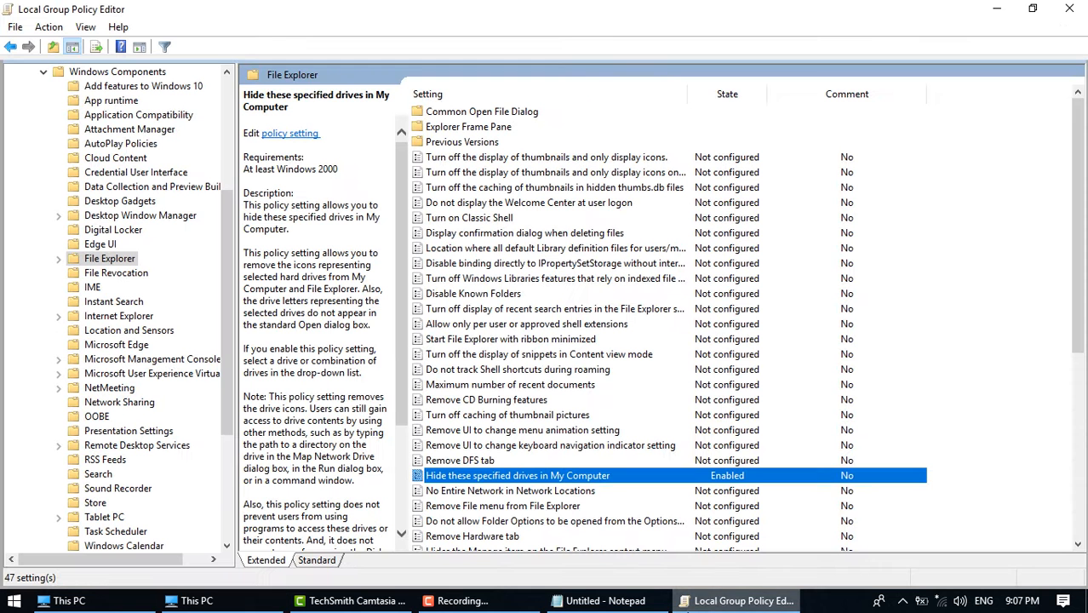
pyautogui.doubleClick(500, 482)
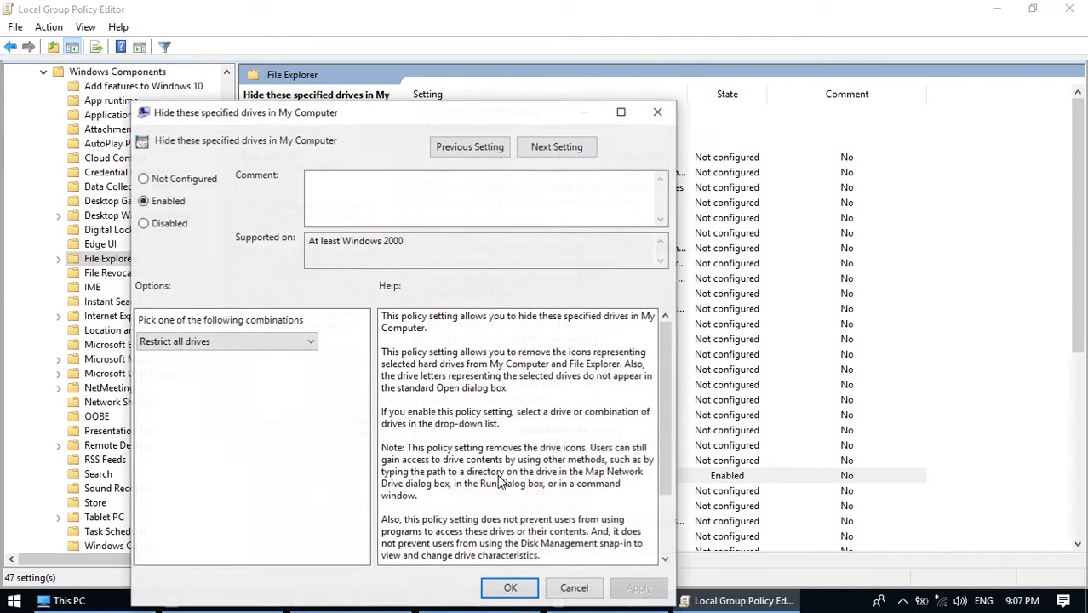
pyautogui.click(181, 181)
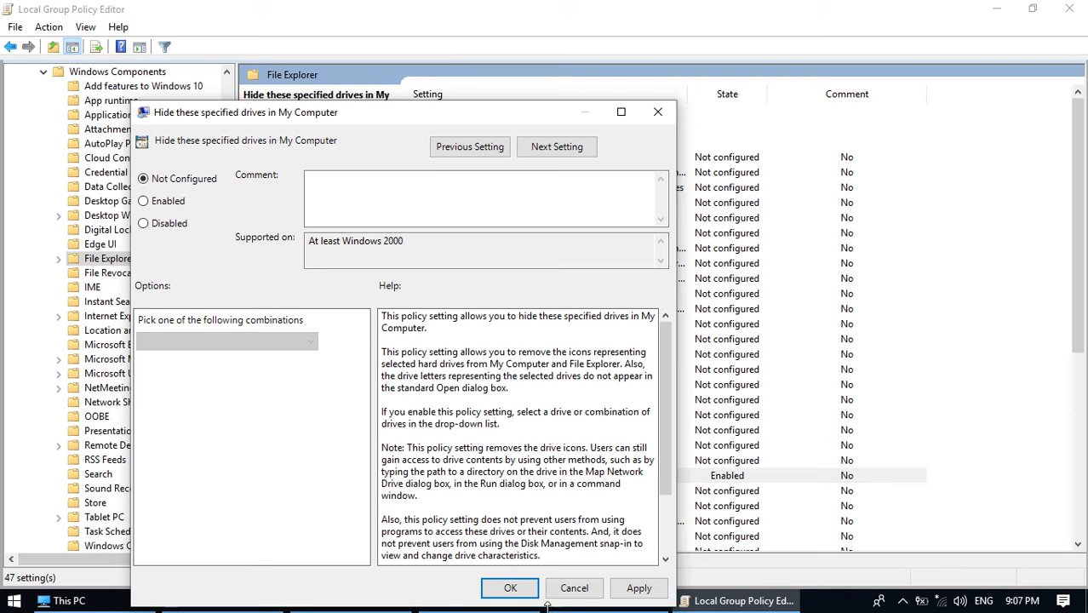
pyautogui.click(516, 589)
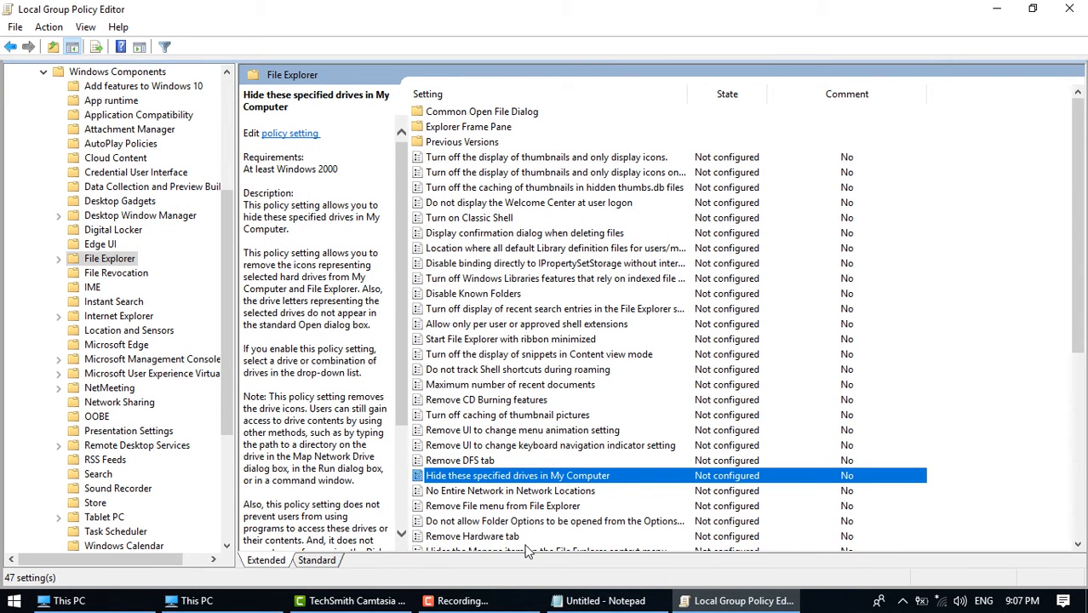
# Run gpupdate again to apply the reset policy, minimize its window, and close the Local Group Policy Editor.
pyautogui.press('super+r')
pyautogui.press('Return')
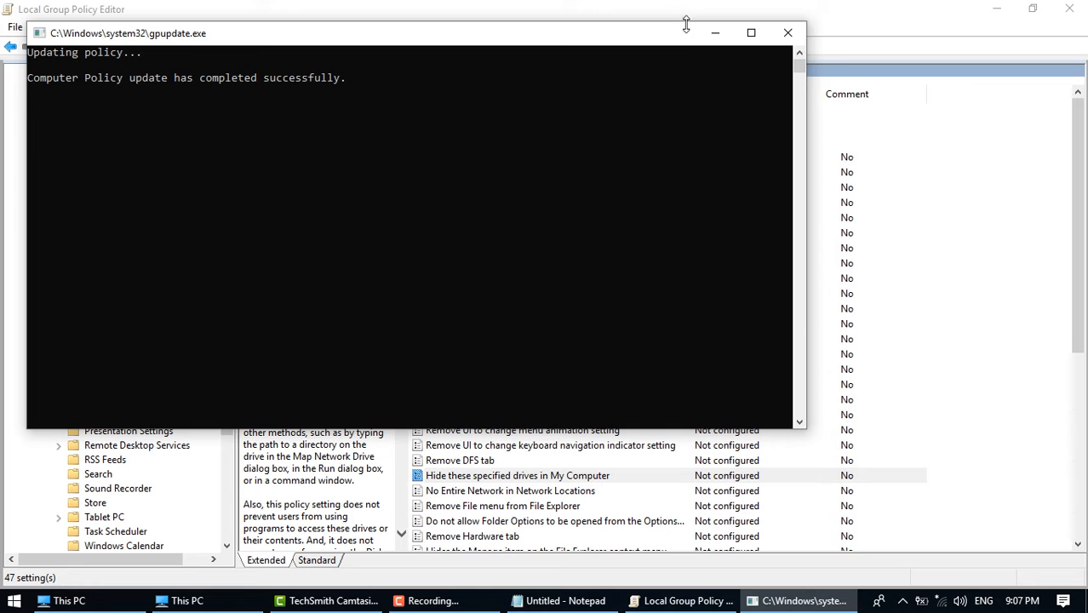
pyautogui.click(716, 33)
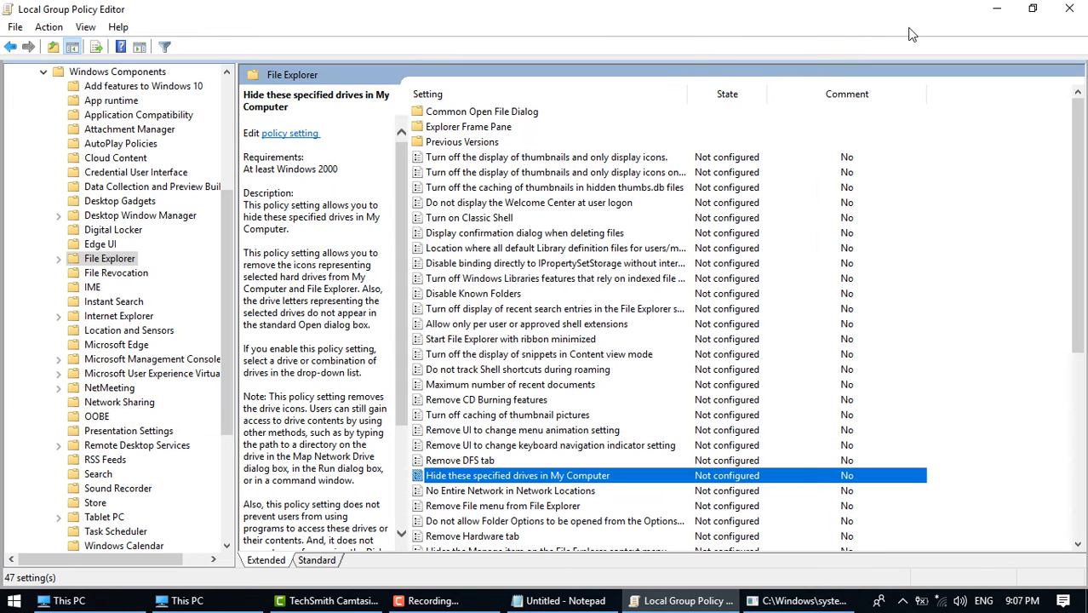
pyautogui.click(1069, 10)
# Refresh This PC and test access to Local Disk (D:) by opening it.
pyautogui.rightClick(515, 286)
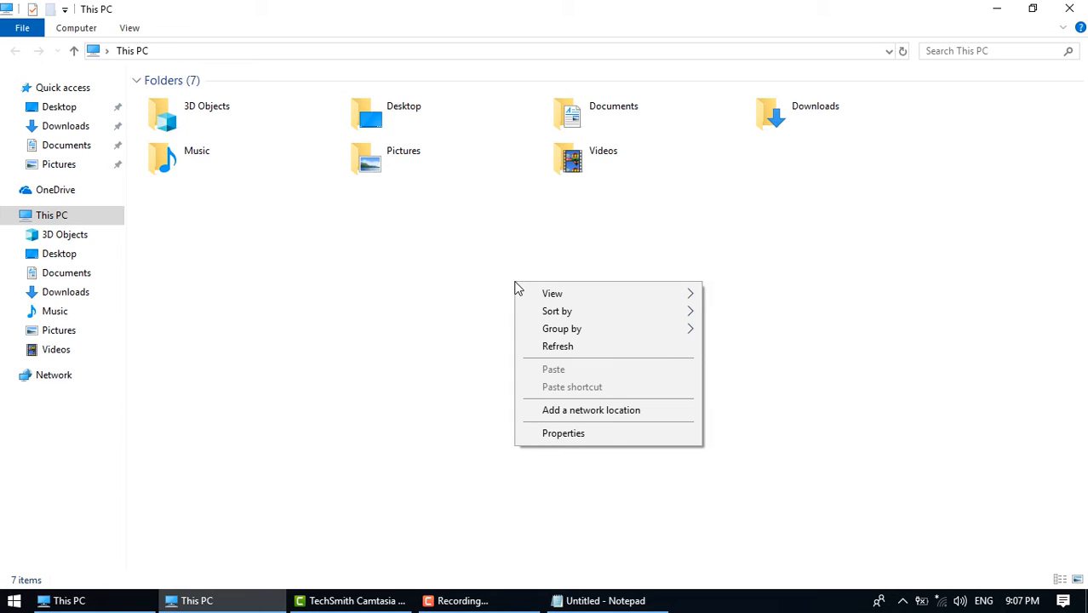
pyautogui.click(559, 352)
pyautogui.doubleClick(442, 243)
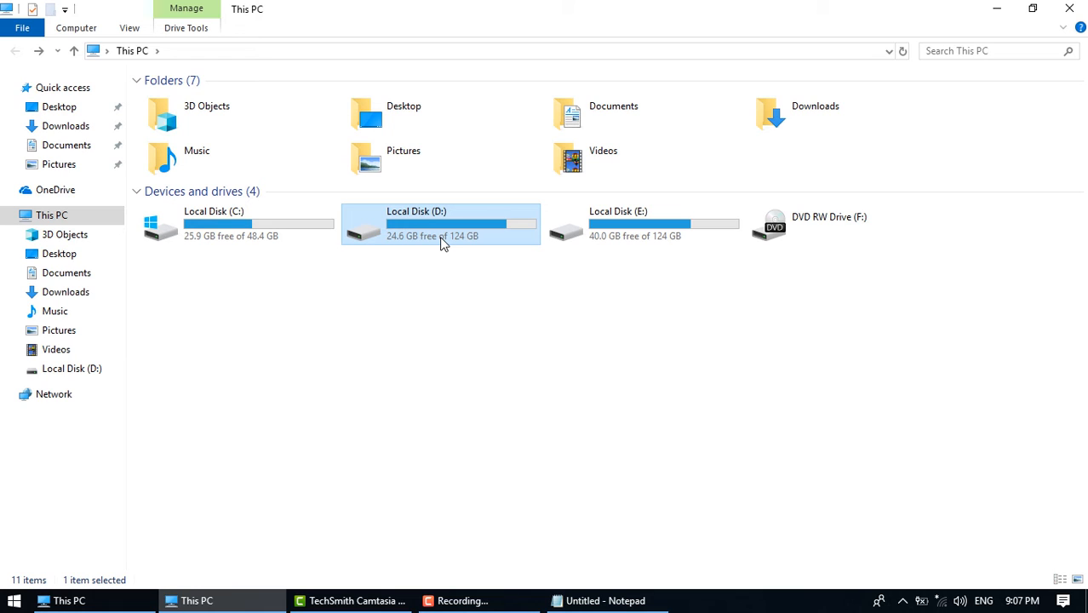
# Launch gpedit.msc, maximize the Local Group Policy Editor, and widen its policy tree.
pyautogui.click(13, 600)
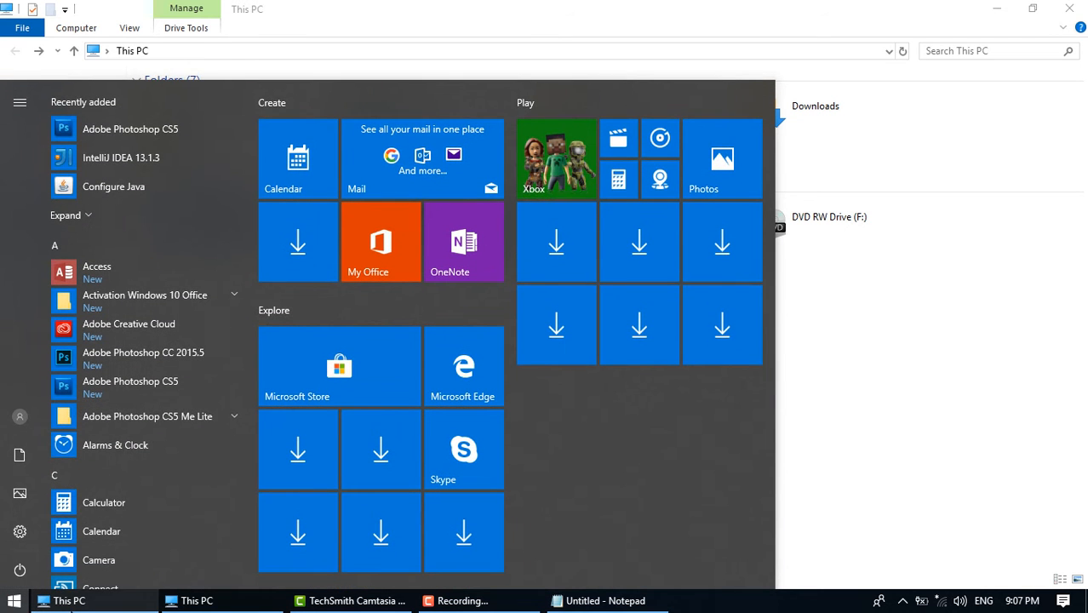
pyautogui.write('gpeditl')
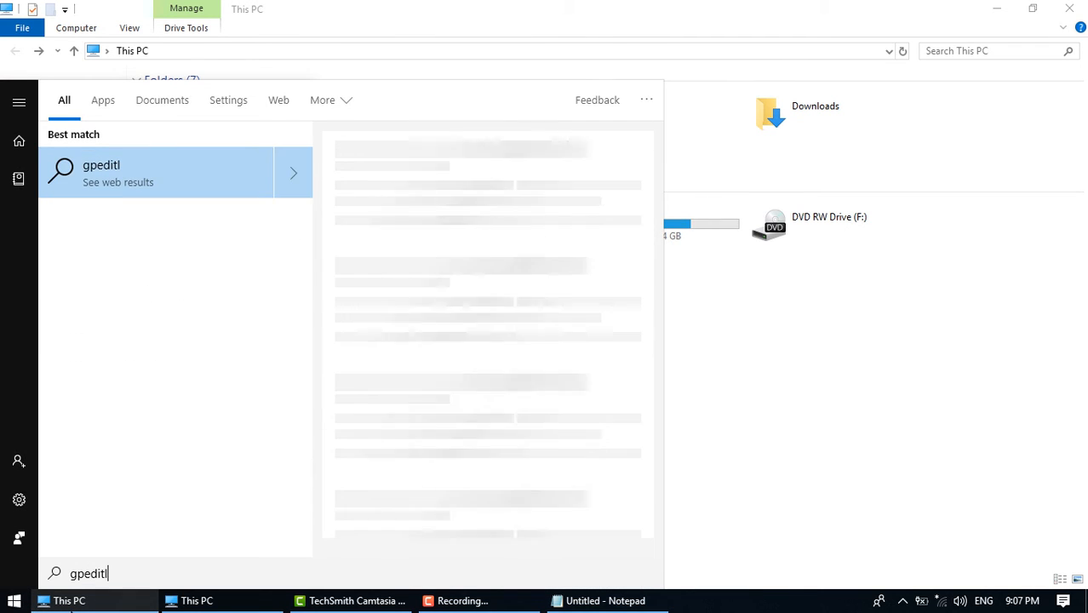
pyautogui.press('BackSpace')
pyautogui.write('.msc')
pyautogui.press('Return')
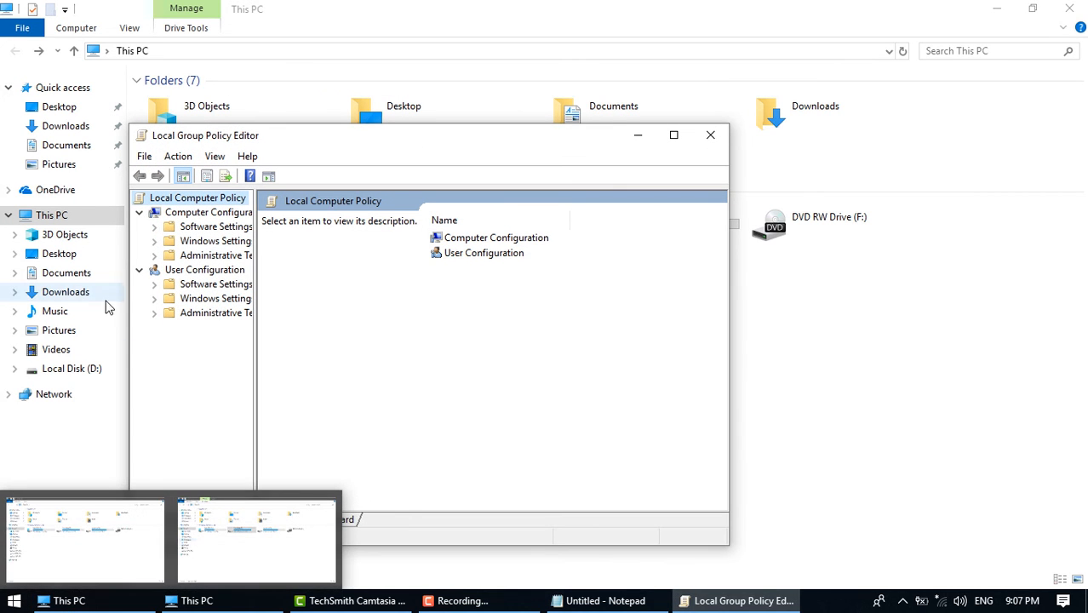
pyautogui.doubleClick(287, 140)
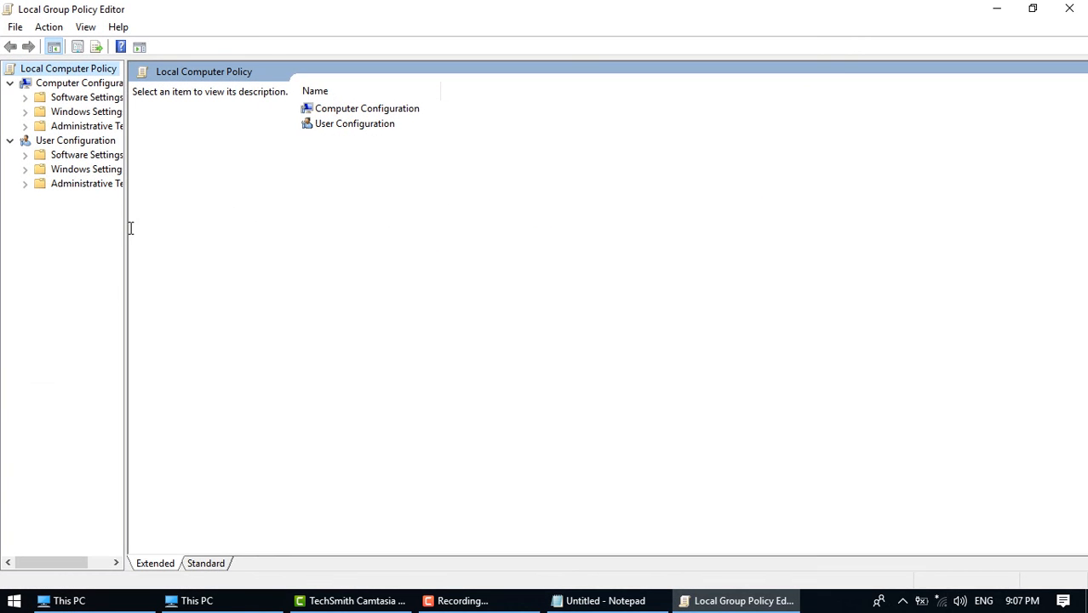
pyautogui.moveTo(126, 225); pyautogui.dragTo(245, 219)
# Open the File Explorer policies under User Configuration, Administrative Templates, Windows Components.
pyautogui.click(128, 184)
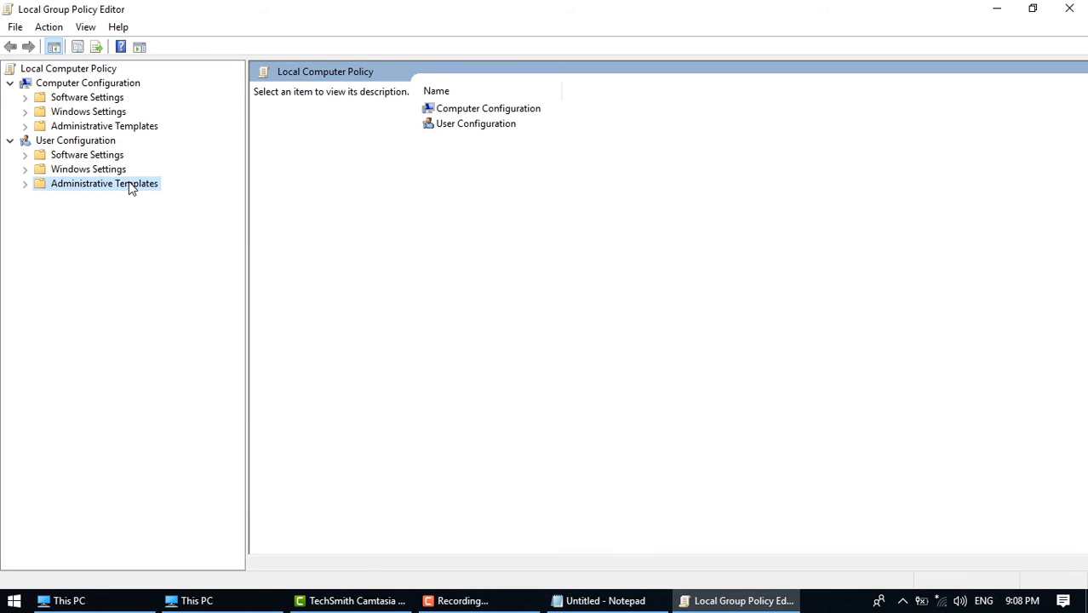
pyautogui.doubleClick(108, 170)
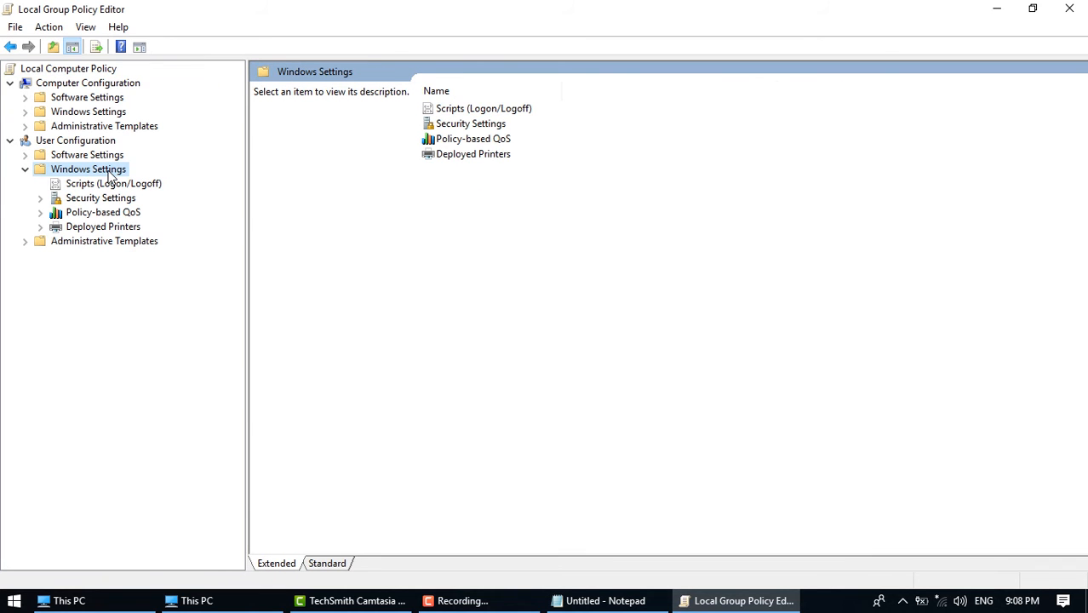
pyautogui.doubleClick(88, 244)
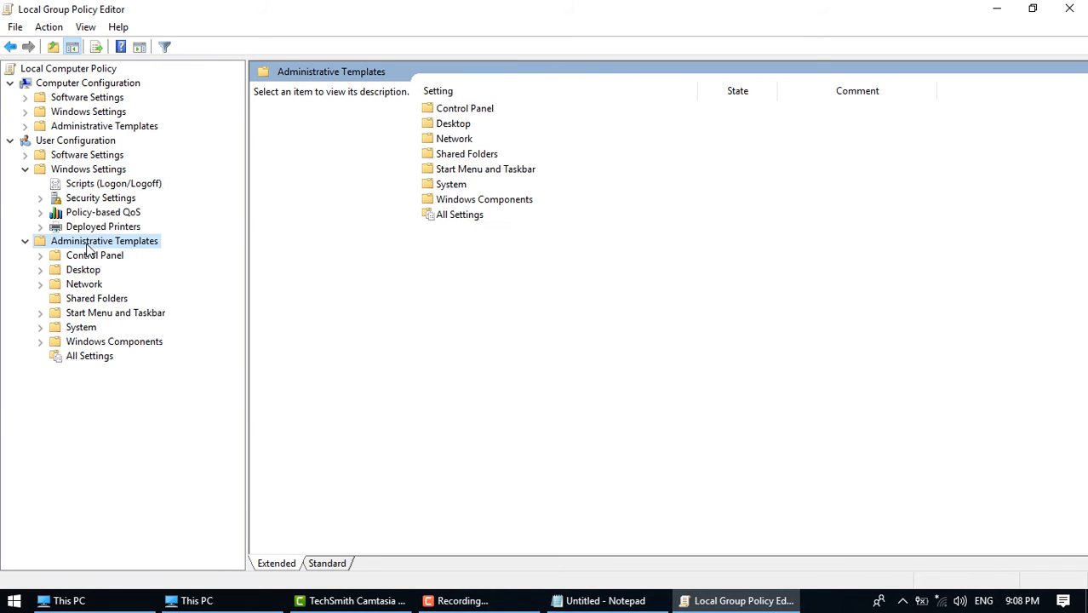
pyautogui.doubleClick(94, 342)
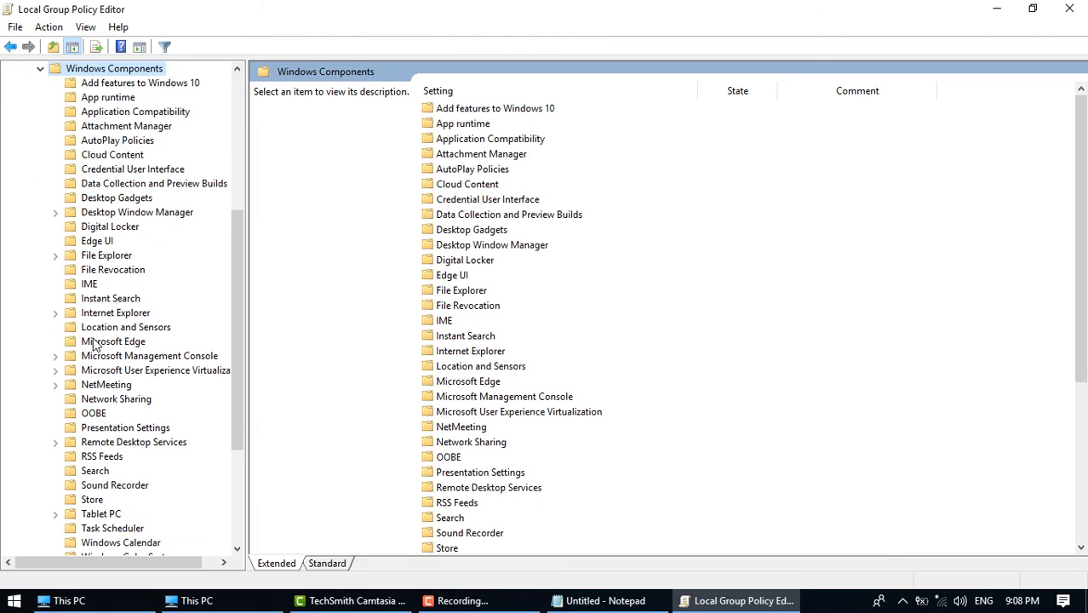
pyautogui.doubleClick(453, 292)
# Enable the policy "Prevent access to drives from My Computer" with the option Restrict D drive only.
pyautogui.click(478, 352)
pyautogui.press('p')
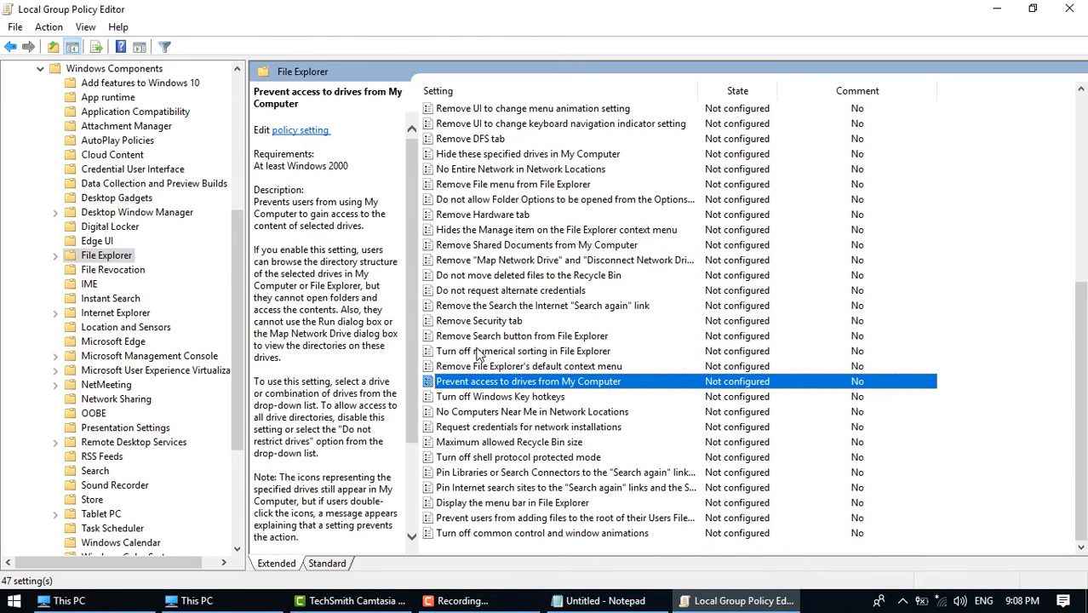
pyautogui.doubleClick(501, 382)
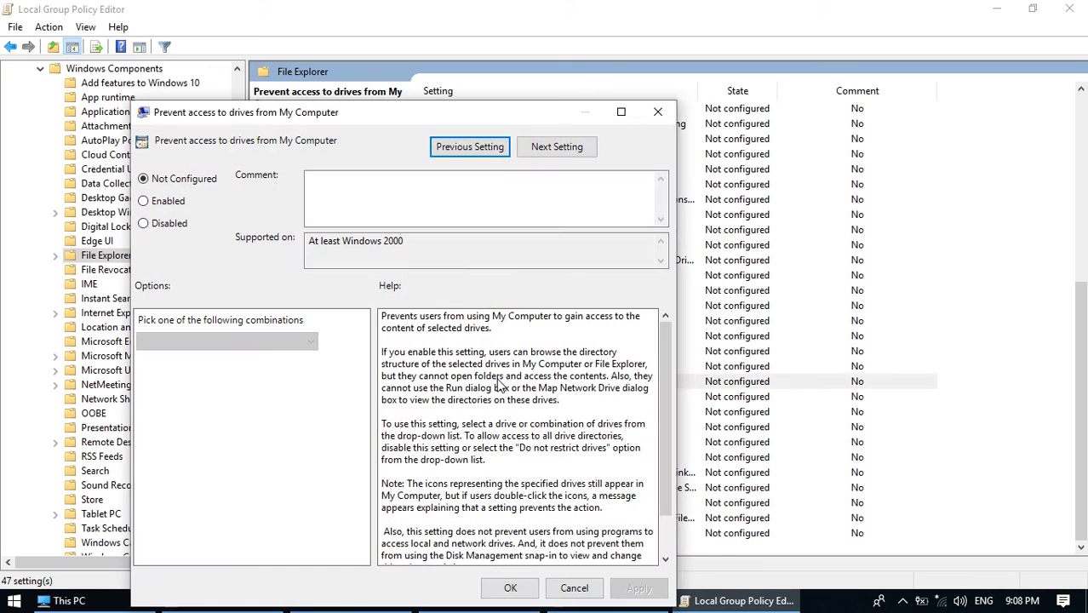
pyautogui.click(163, 204)
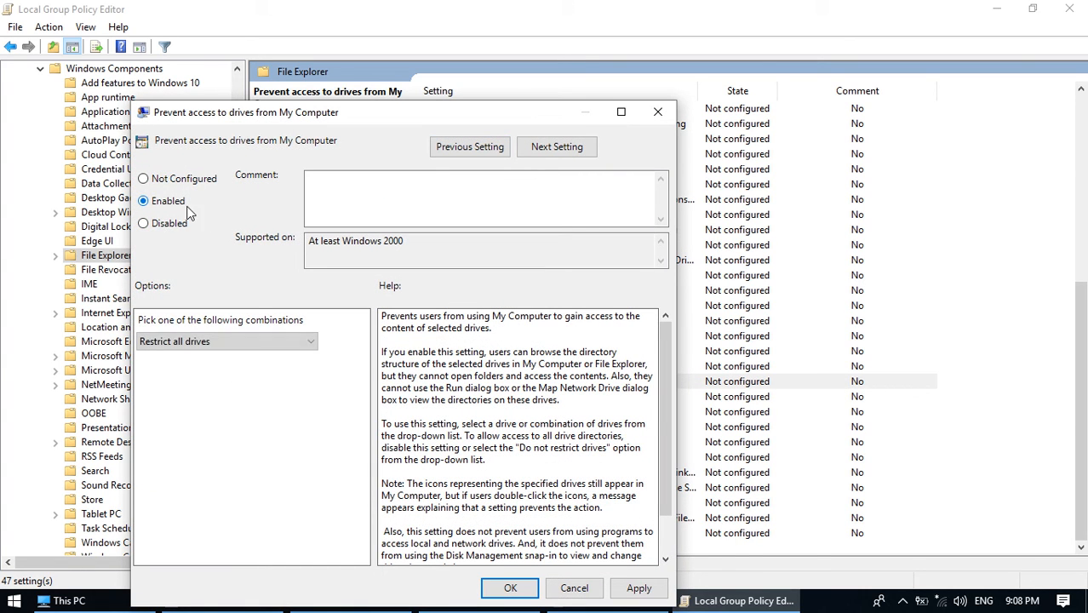
pyautogui.click(194, 341)
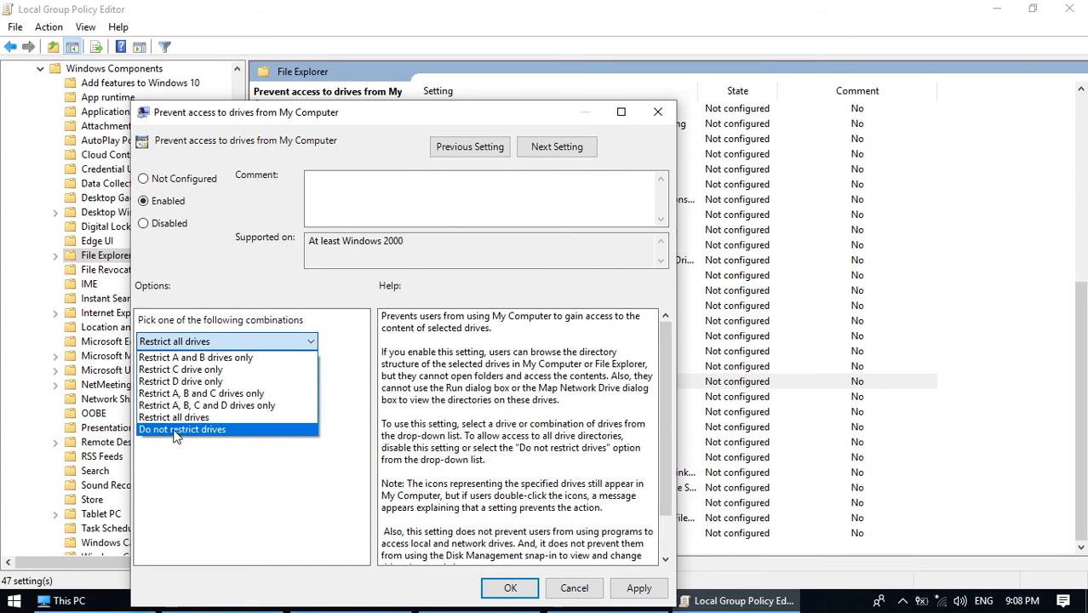
pyautogui.click(190, 382)
pyautogui.click(509, 588)
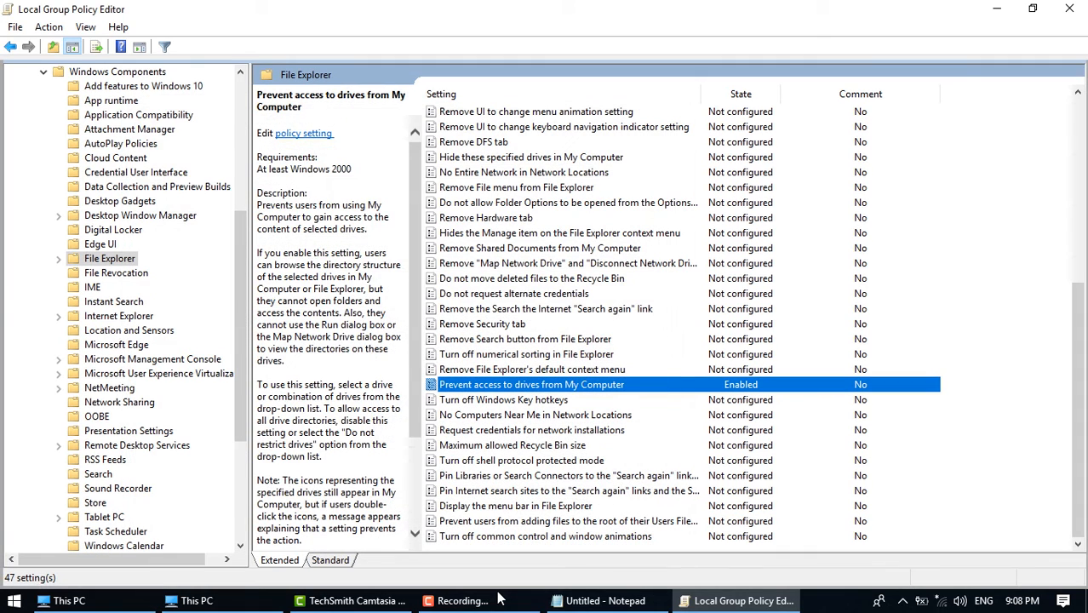
# Apply the access restriction with gpupdate and try to open Local Disk (D:) in This PC.
pyautogui.press('super+r')
pyautogui.press('Return')
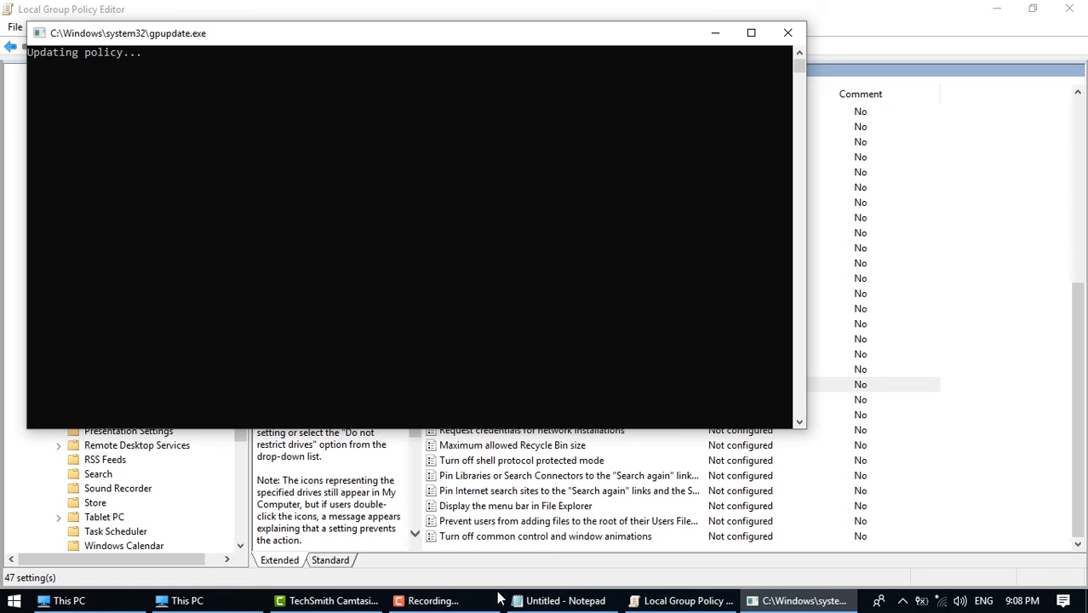
pyautogui.click(192, 601)
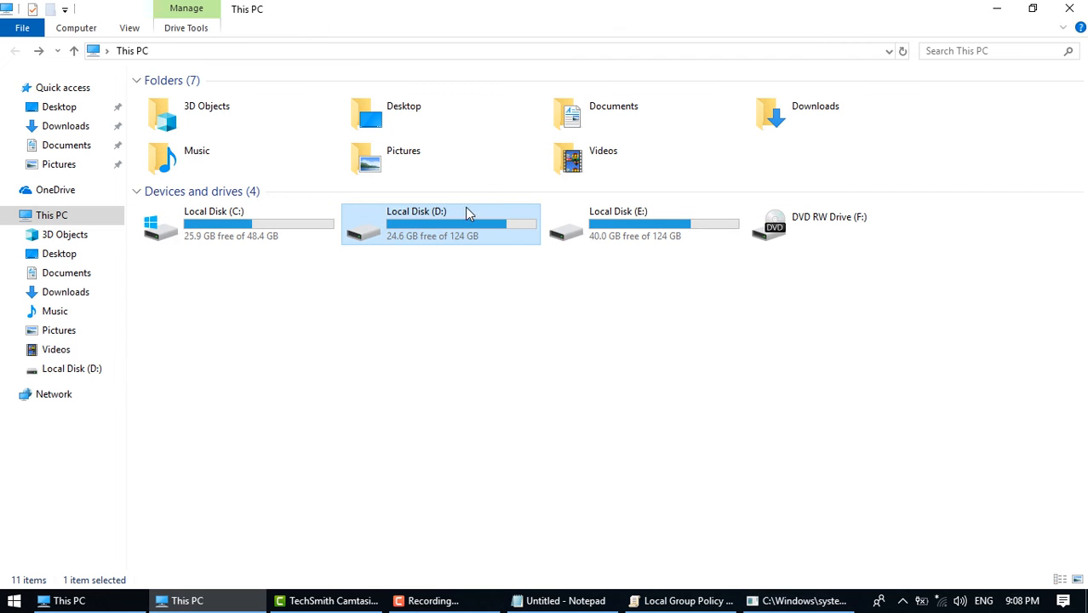
pyautogui.doubleClick(440, 222)
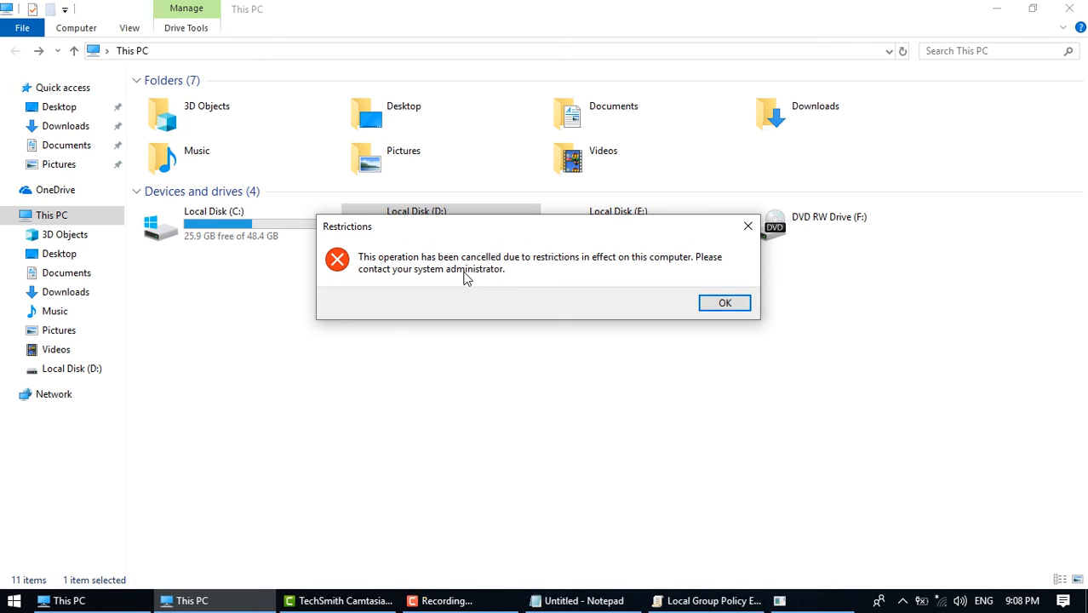
# Dismiss the restriction message, try again to open Local Disk (D:), and close the repeated message.
pyautogui.click(722, 305)
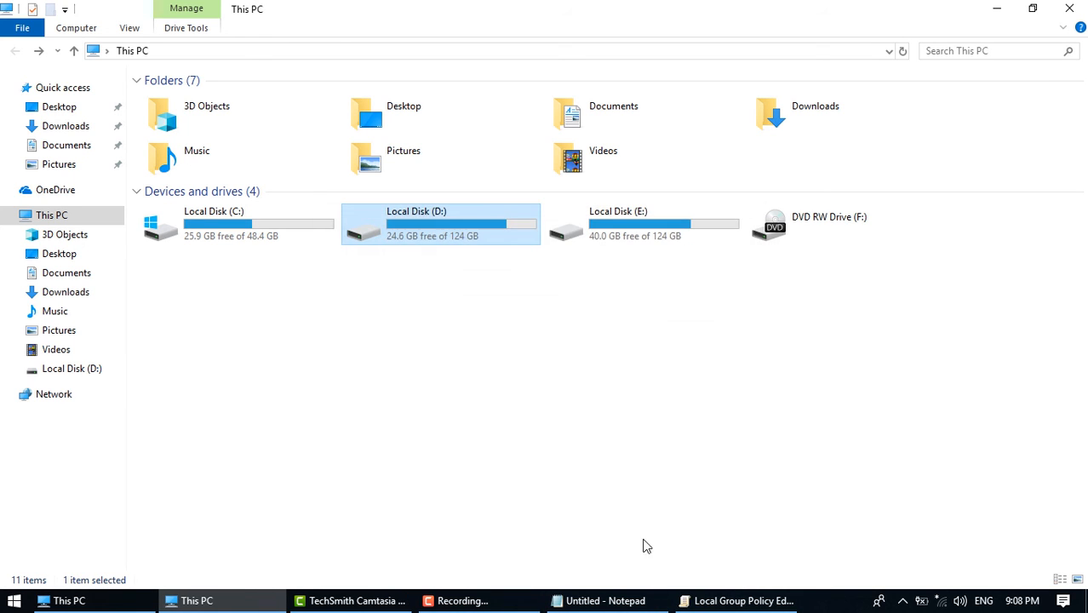
pyautogui.moveTo(732, 600)
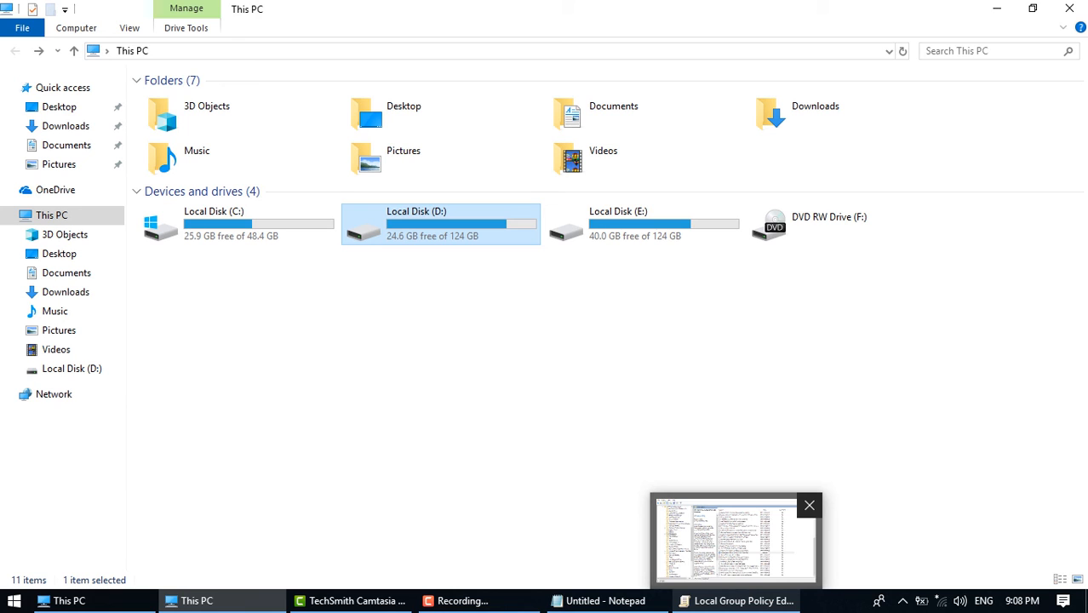
pyautogui.doubleClick(489, 235)
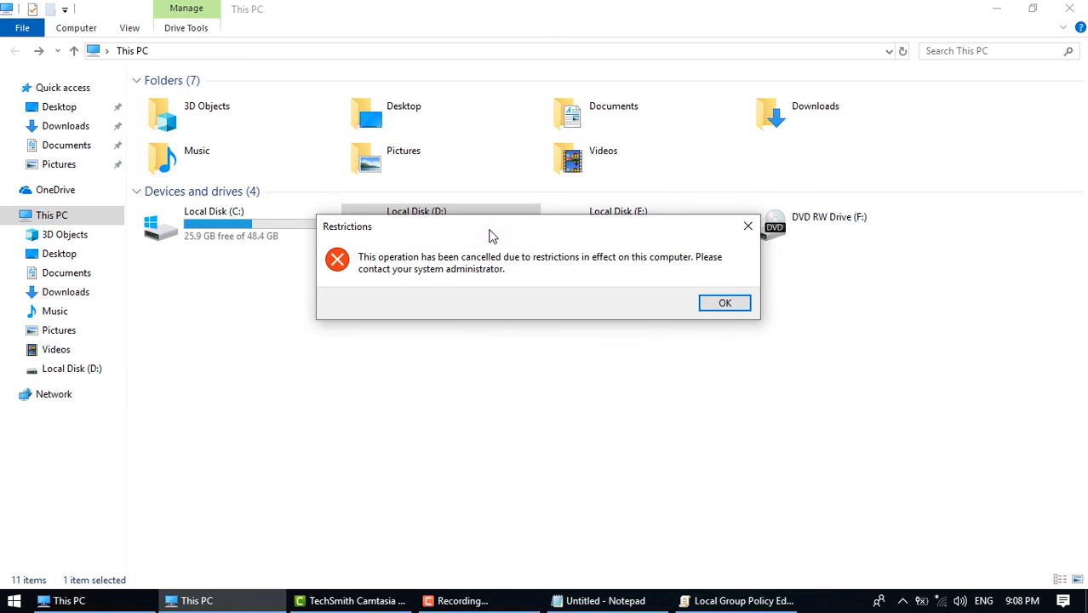
pyautogui.click(715, 302)
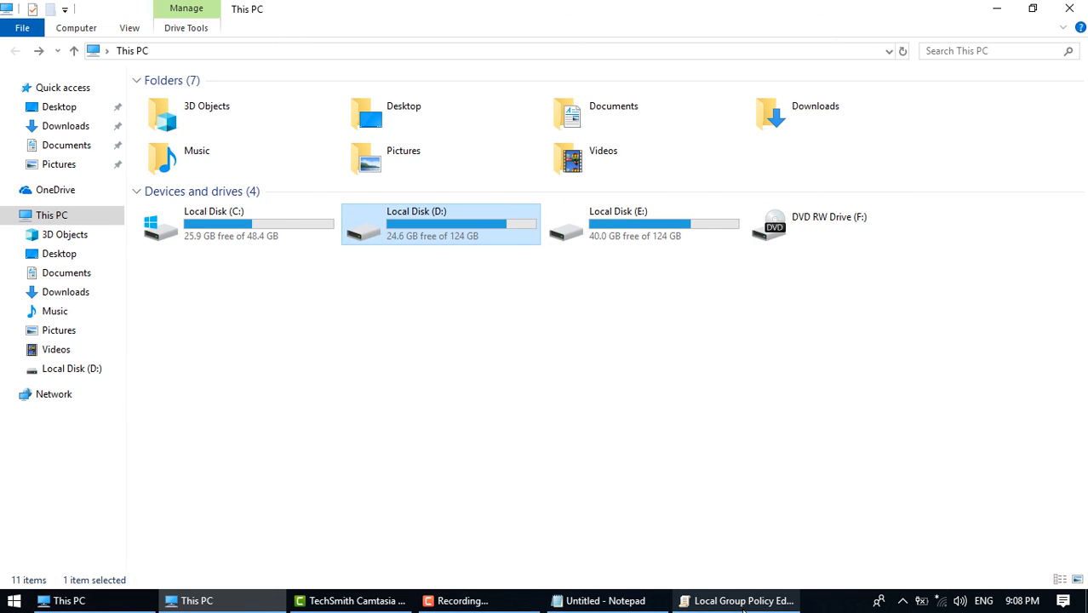
# Set the policy "Prevent access to drives from My Computer" back to Not Configured in the Local Group Policy Editor.
pyautogui.click(734, 600)
pyautogui.doubleClick(554, 385)
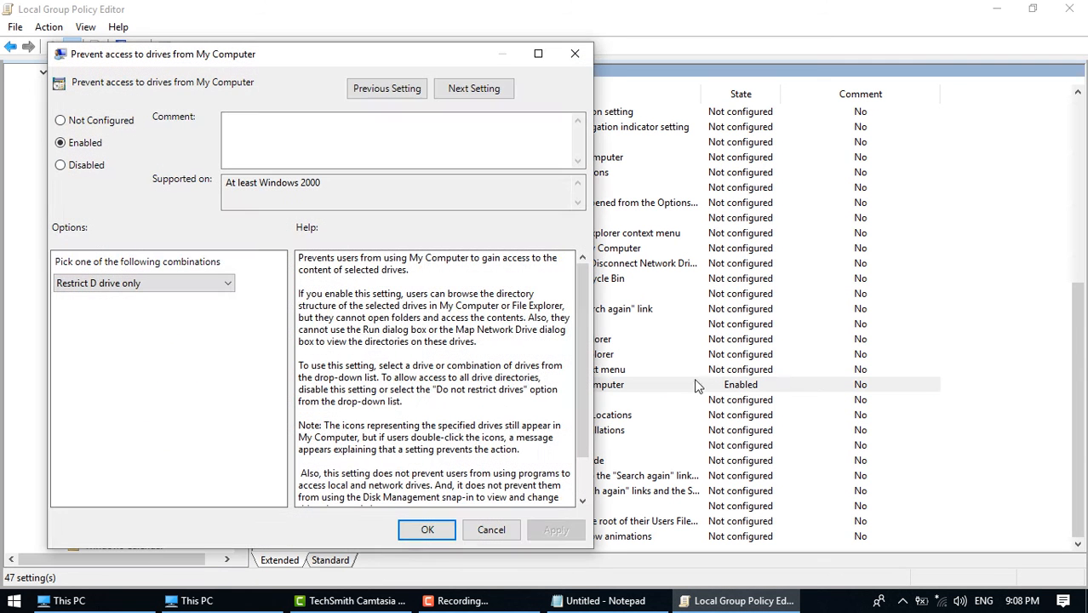
pyautogui.click(81, 120)
pyautogui.click(427, 529)
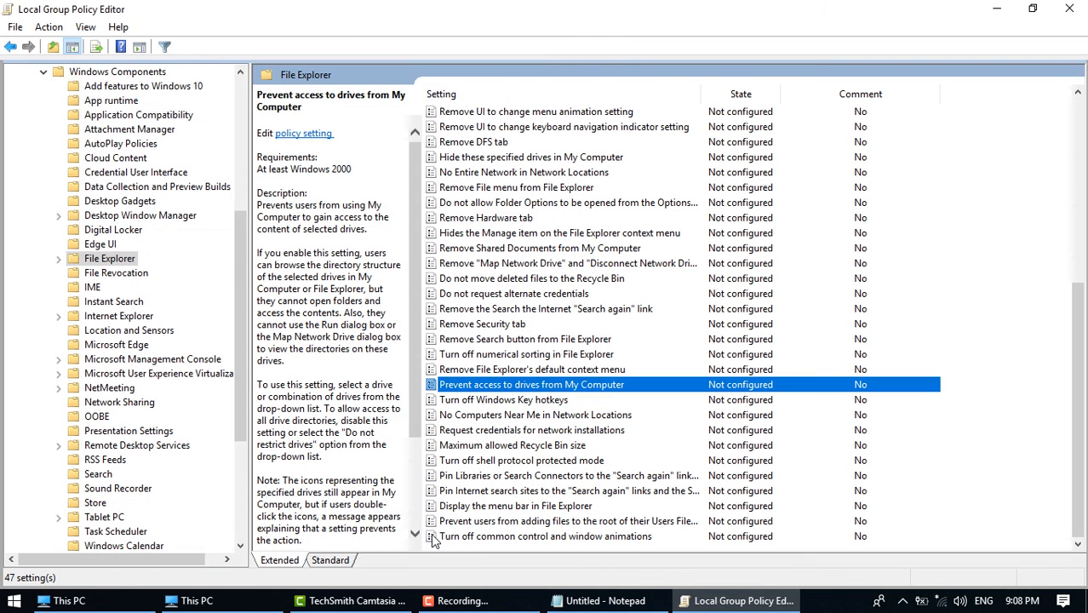
# Open the security properties of Local Disk (D:) from This PC and view the permissions of the Administrators group.
pyautogui.click(213, 596)
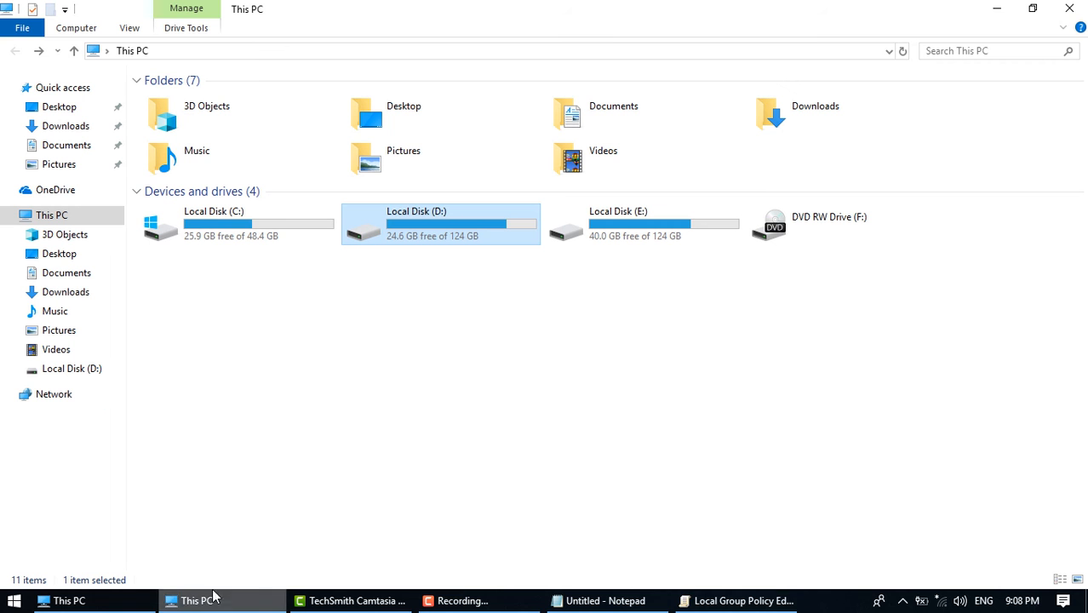
pyautogui.rightClick(443, 229)
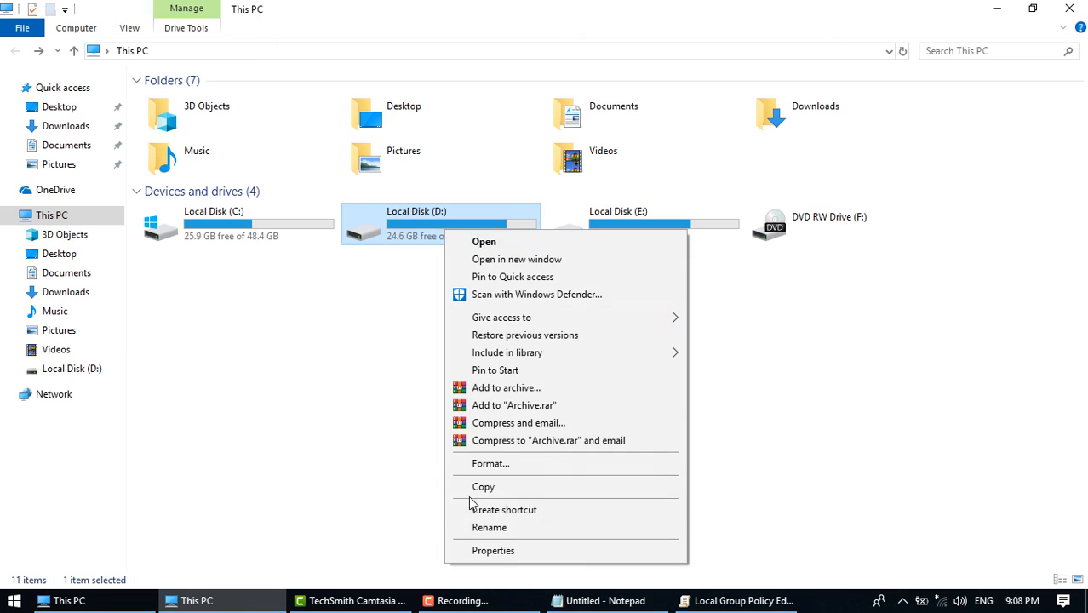
pyautogui.click(502, 553)
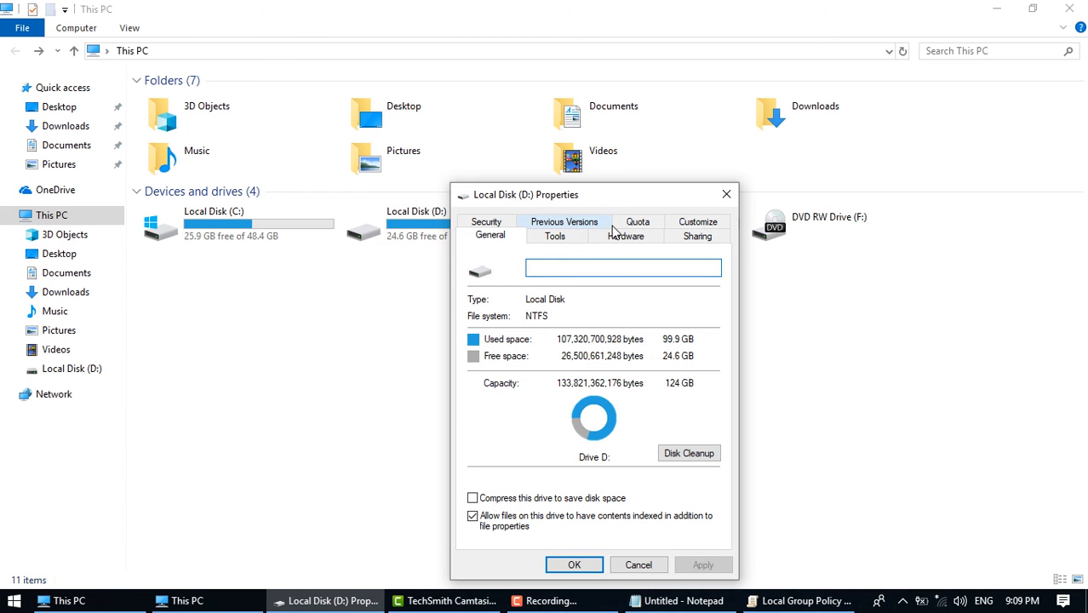
pyautogui.click(506, 223)
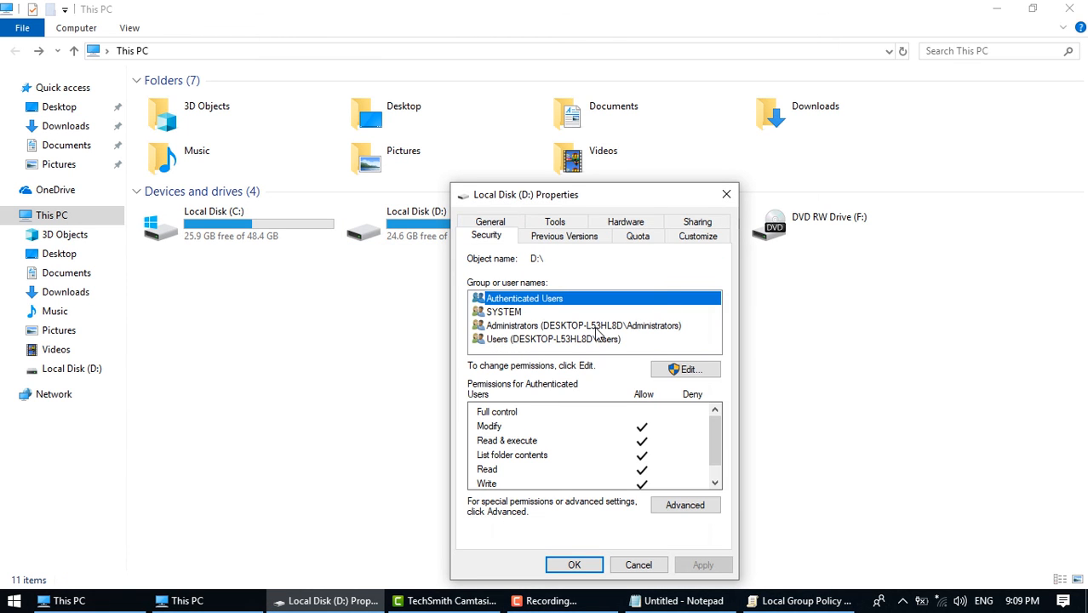
pyautogui.click(621, 326)
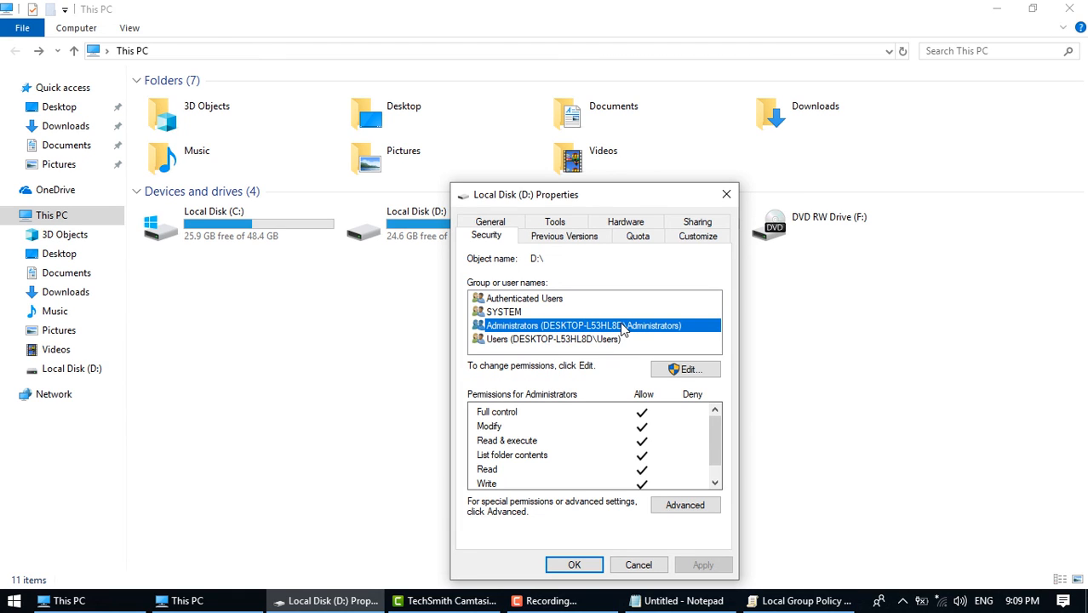
# Try denying Full control of Local Disk (D:) to Authenticated Users, discarding the permission change and closing the drive's properties.
pyautogui.click(681, 369)
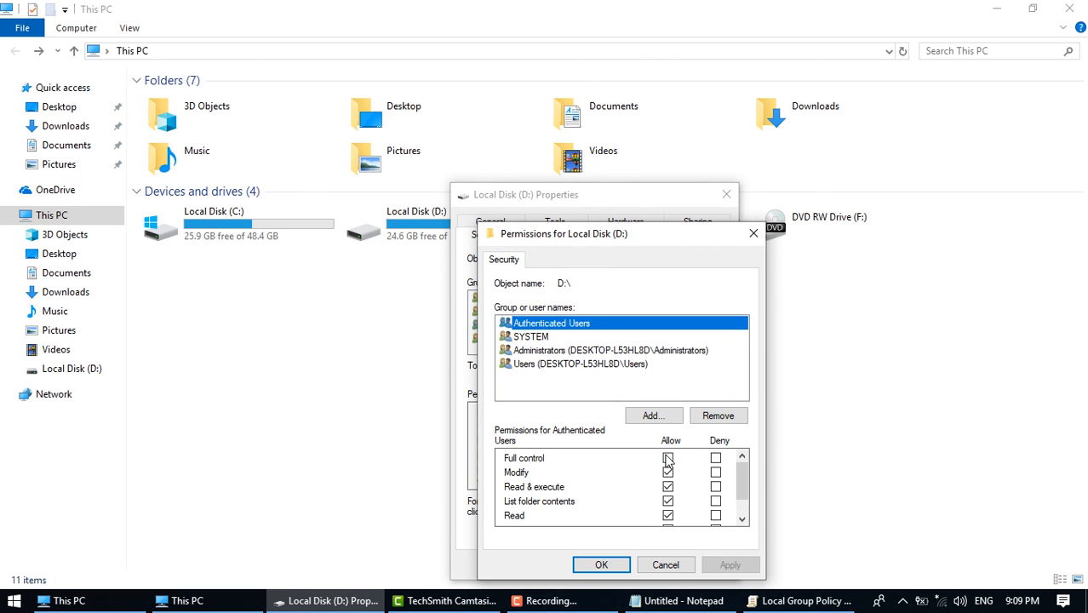
pyautogui.click(715, 459)
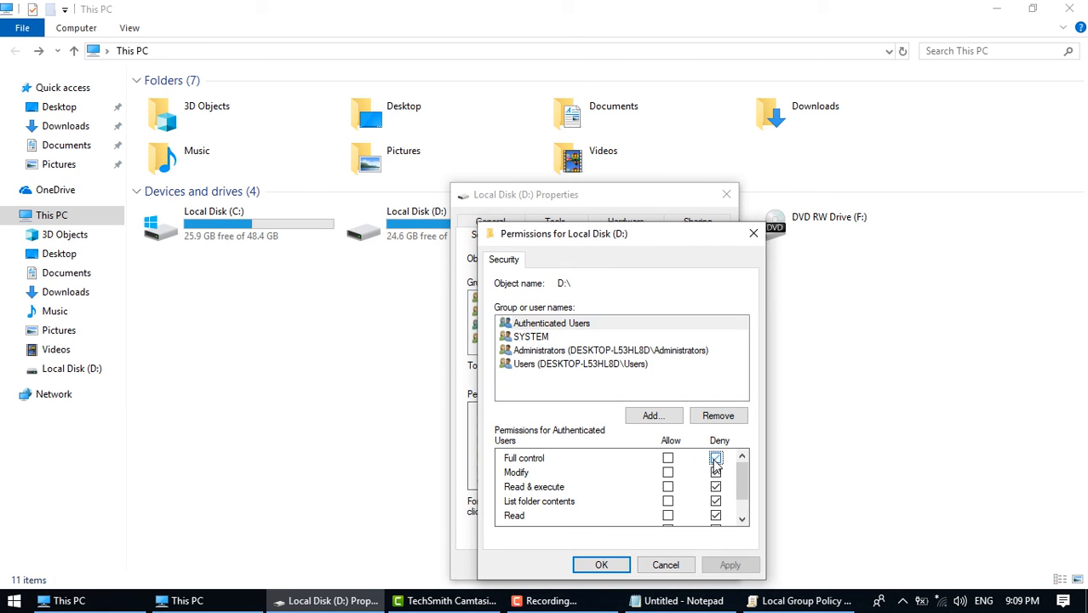
pyautogui.click(660, 565)
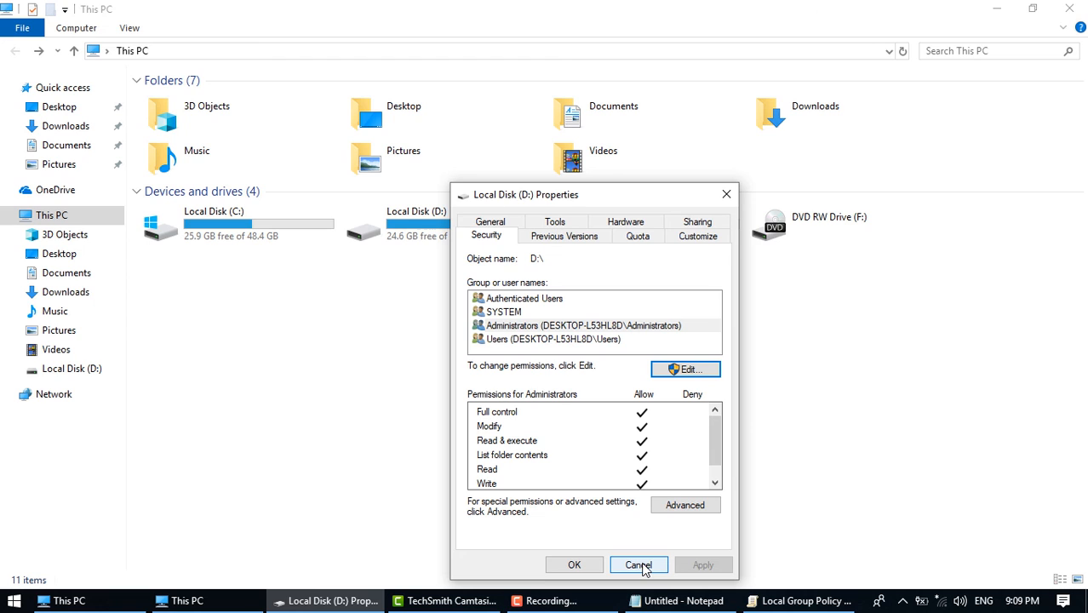
pyautogui.click(638, 565)
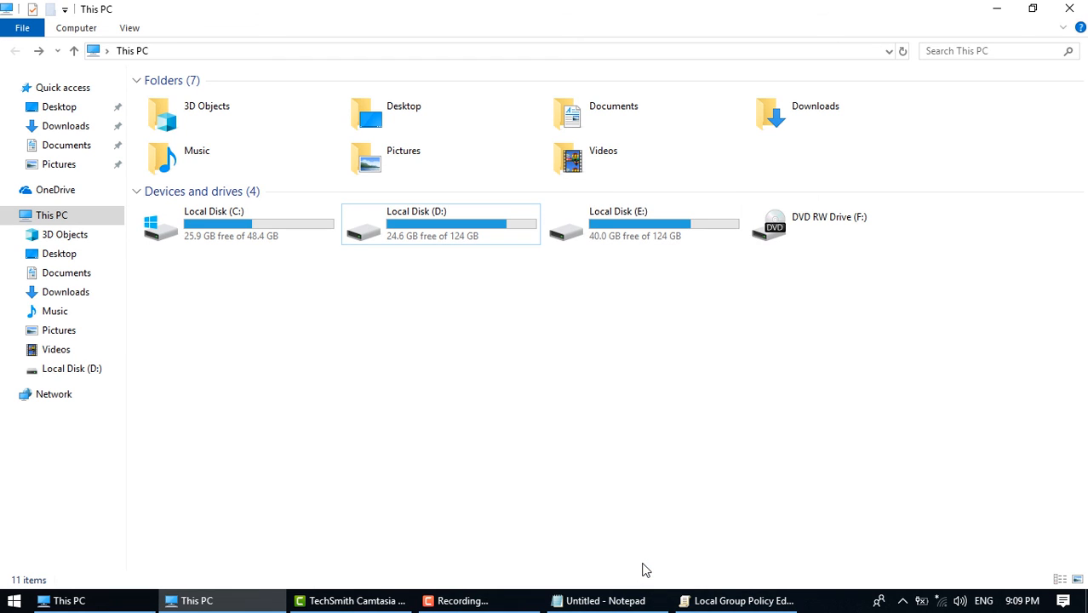